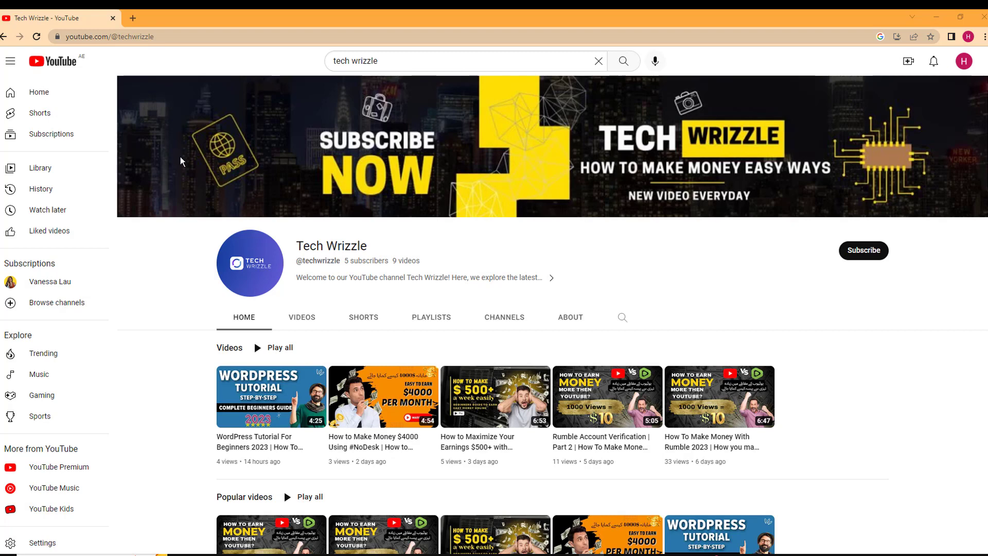
Open a new tab showing Google's start page beside the Tech Wrizzle YouTube channel
click(132, 18)
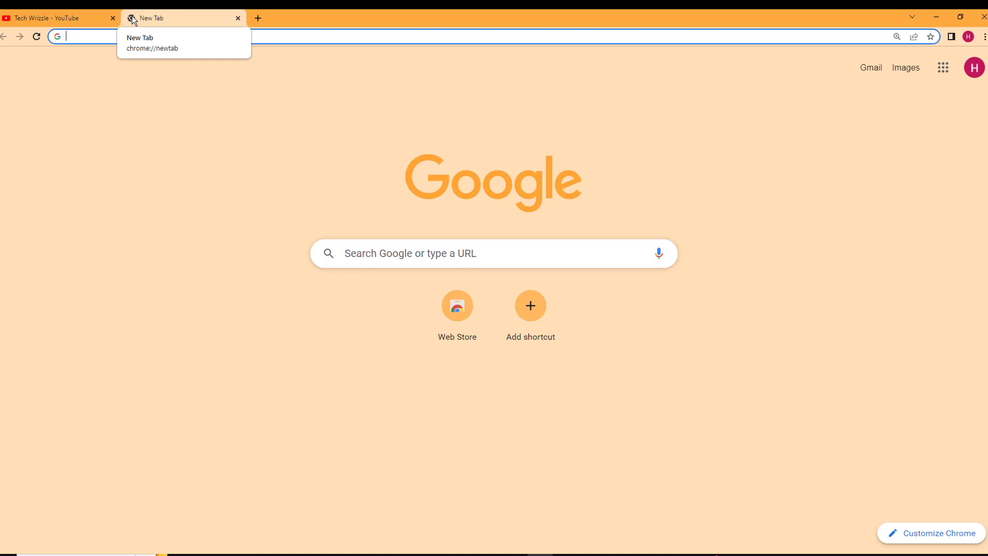
Search Google for 'xampp' and open the Apache Friends site
text(xa)
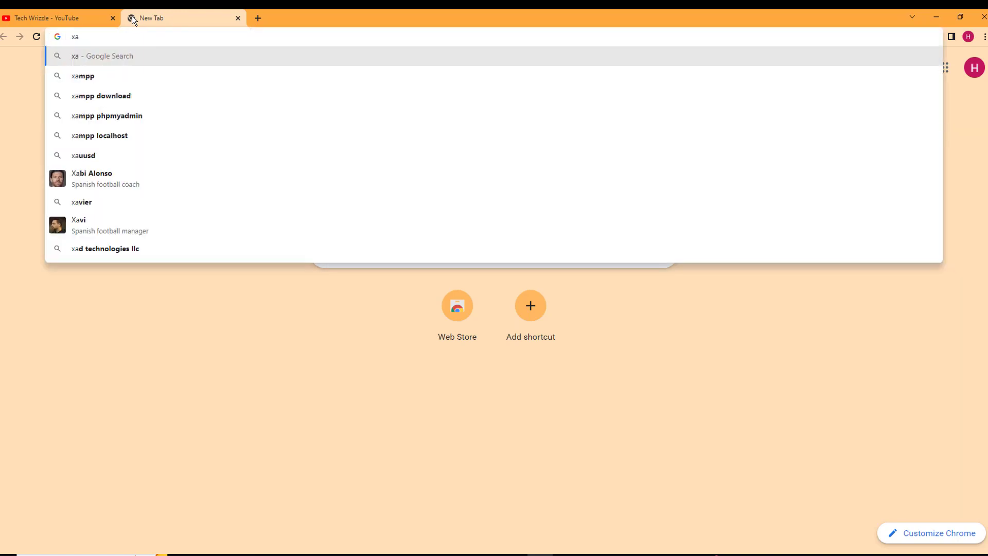
key(Down)
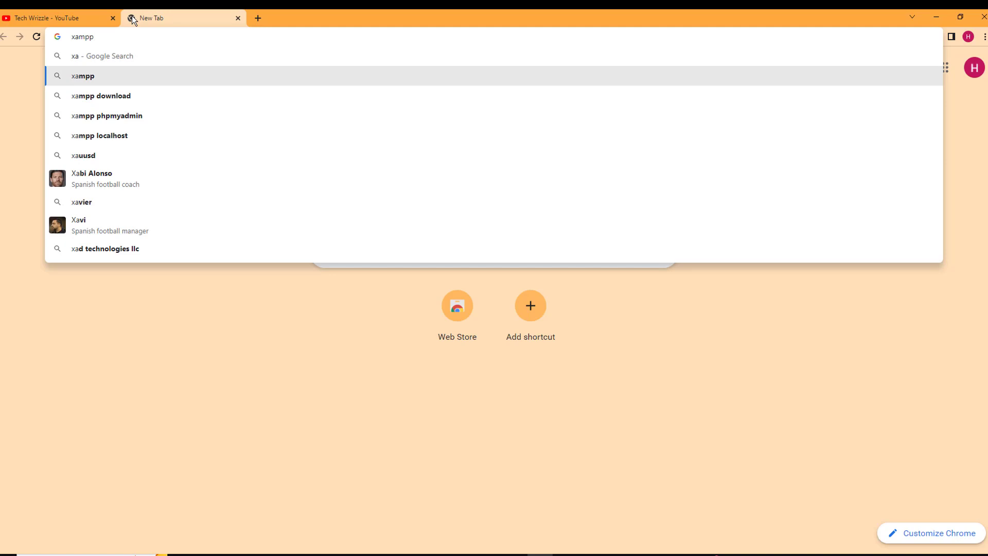
key(Return)
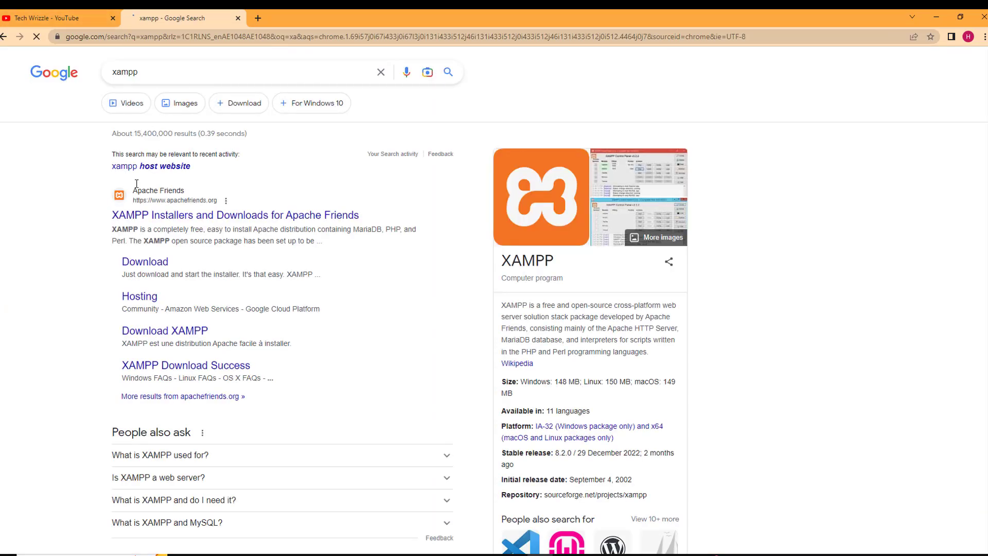
scroll(164, 227, down, 5)
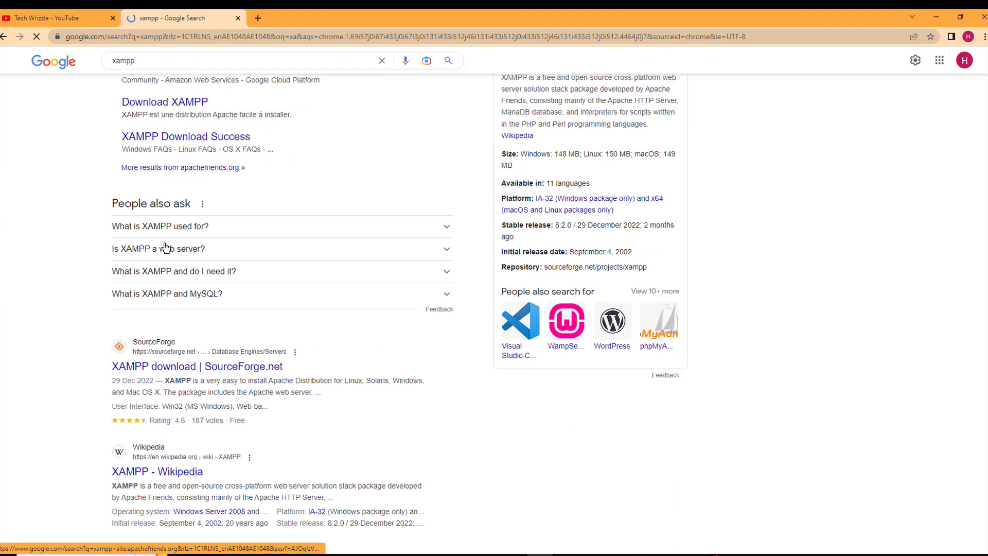
scroll(165, 248, up, 5)
click(167, 211)
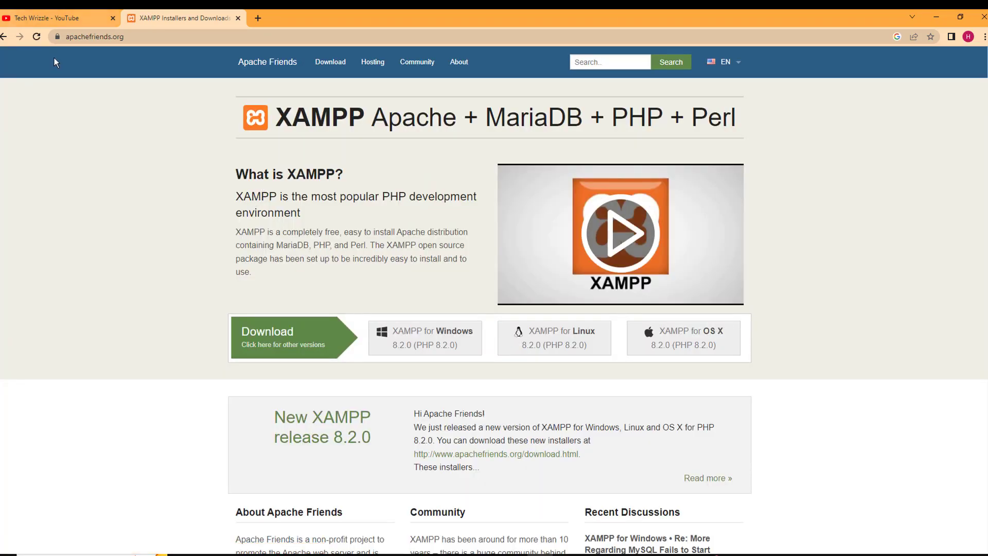
Search 'xampp download' instead and open the Apache Friends XAMPP download page
click(4, 37)
click(189, 67)
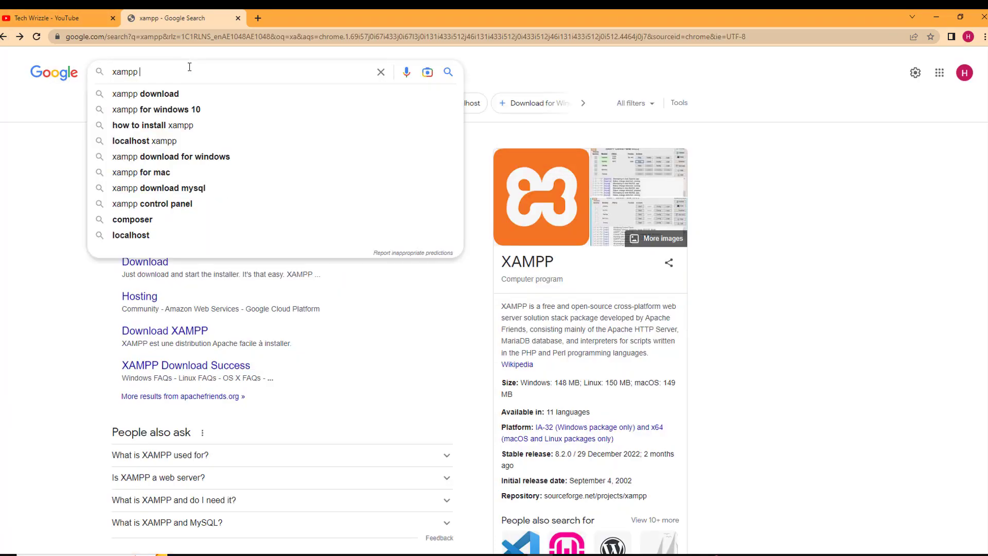
click(175, 94)
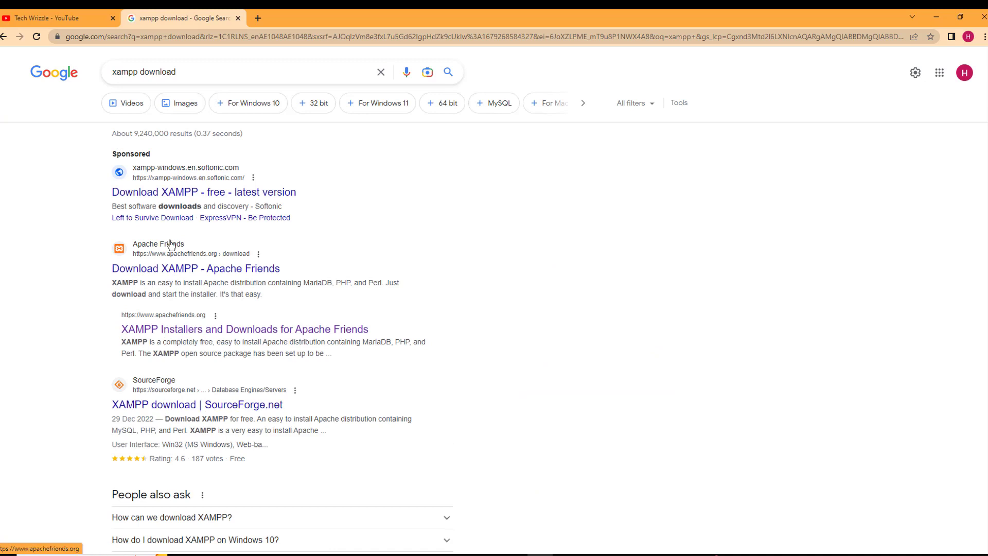
click(169, 268)
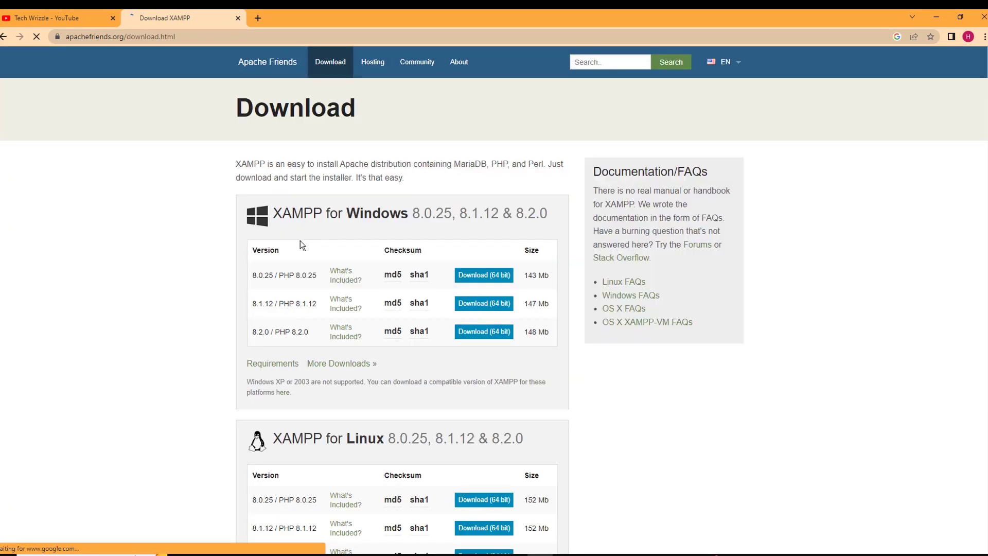
Download the 64-bit XAMPP 8.2.0 / PHP 8.2.0 installer for Windows
scroll(301, 240, down, 1)
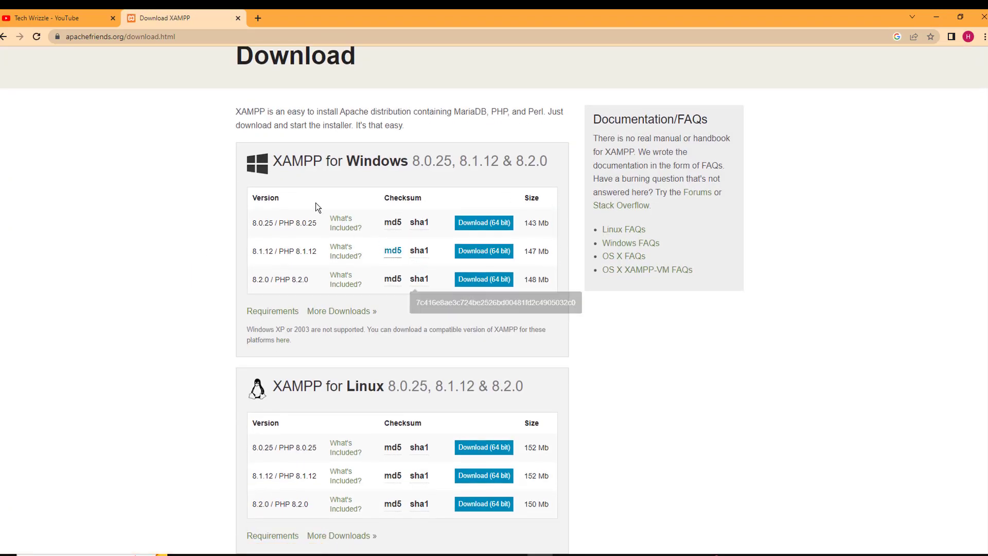
scroll(444, 278, down, 6)
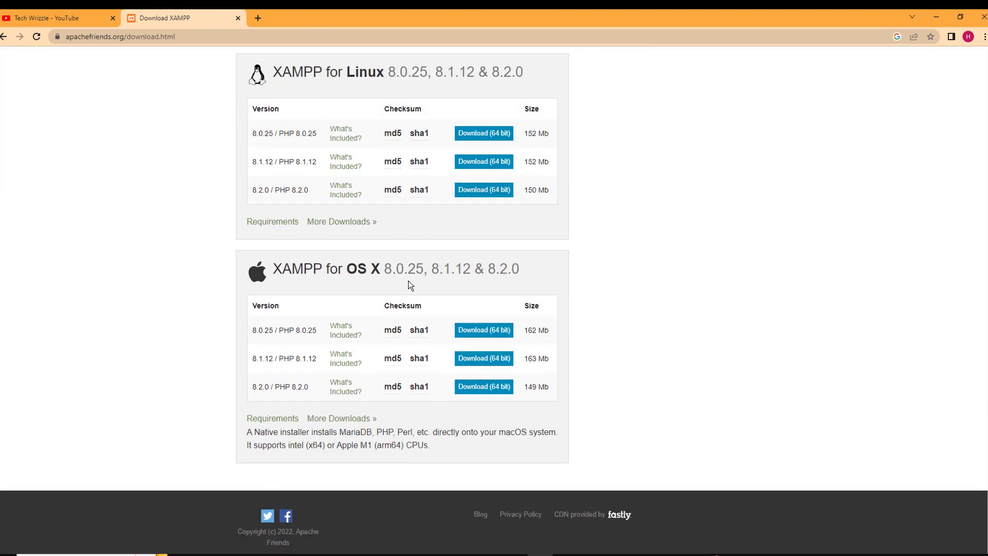
scroll(409, 281, up, 6)
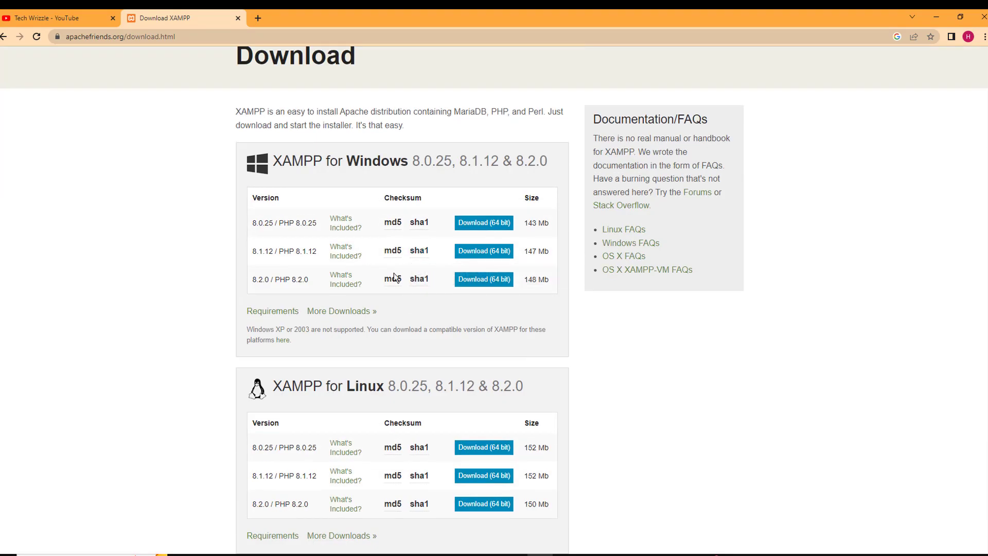
mouse_move(400, 238)
scroll(329, 219, up, 1)
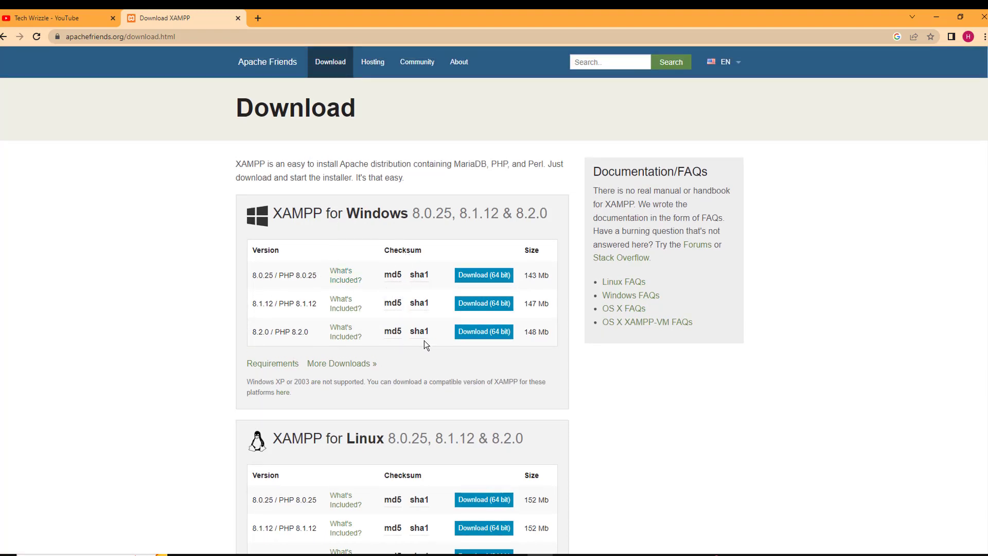
drag(240, 338, 277, 338)
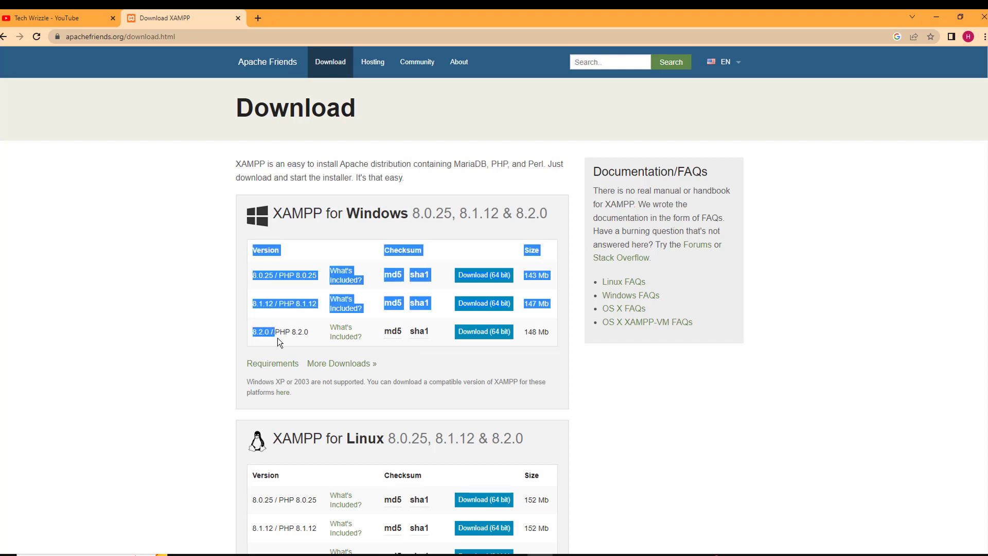
click(326, 338)
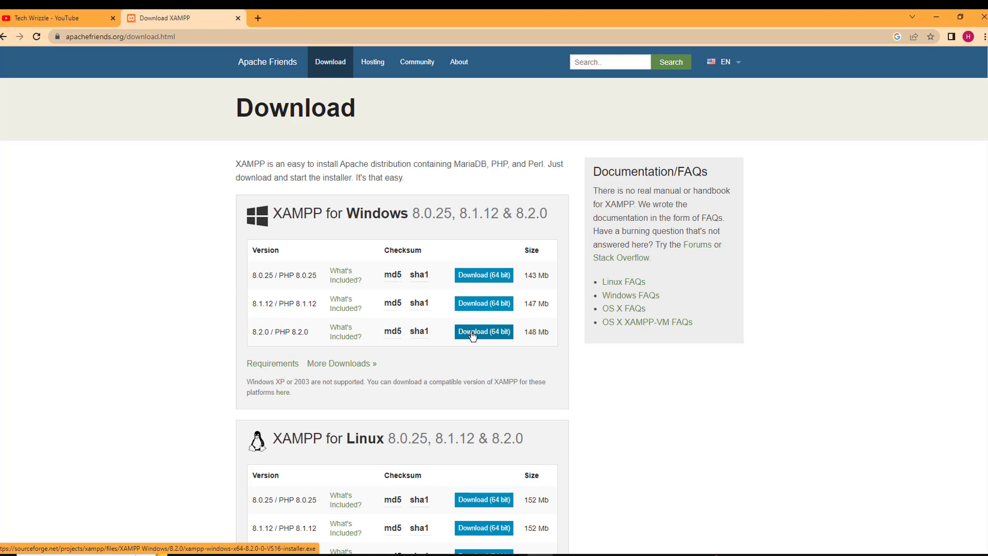
click(477, 336)
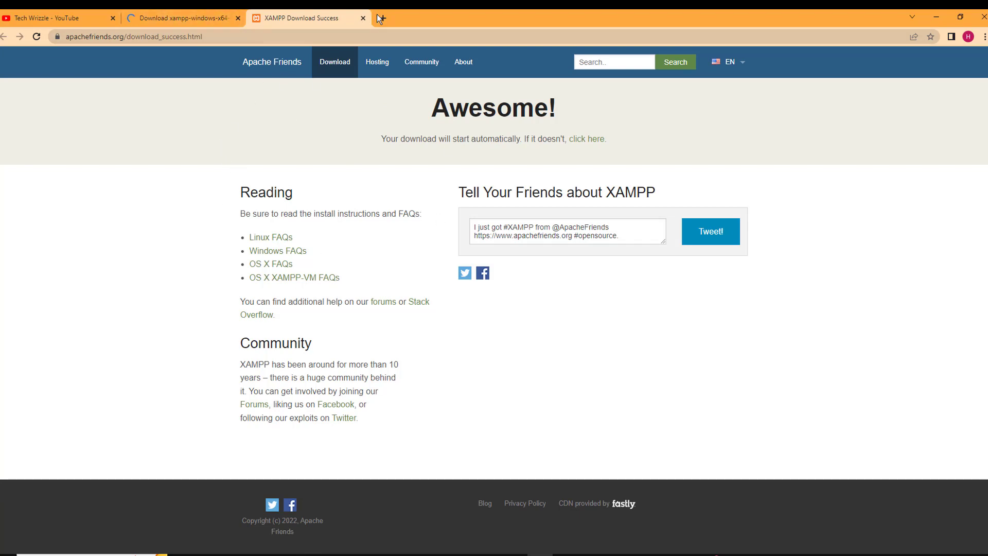
Check the SourceForge download page, then return to the XAMPP Download Success page
click(180, 9)
click(328, 16)
click(129, 17)
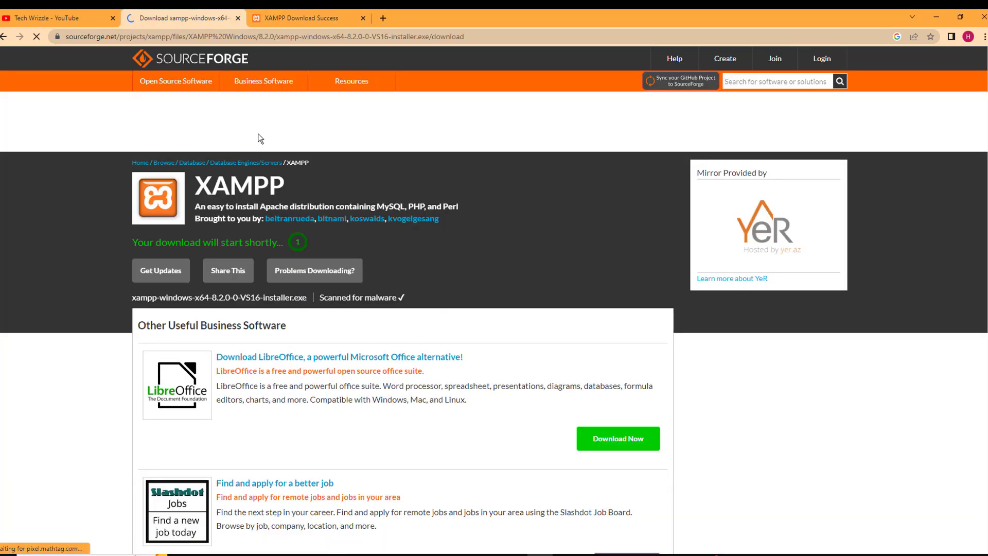
click(592, 554)
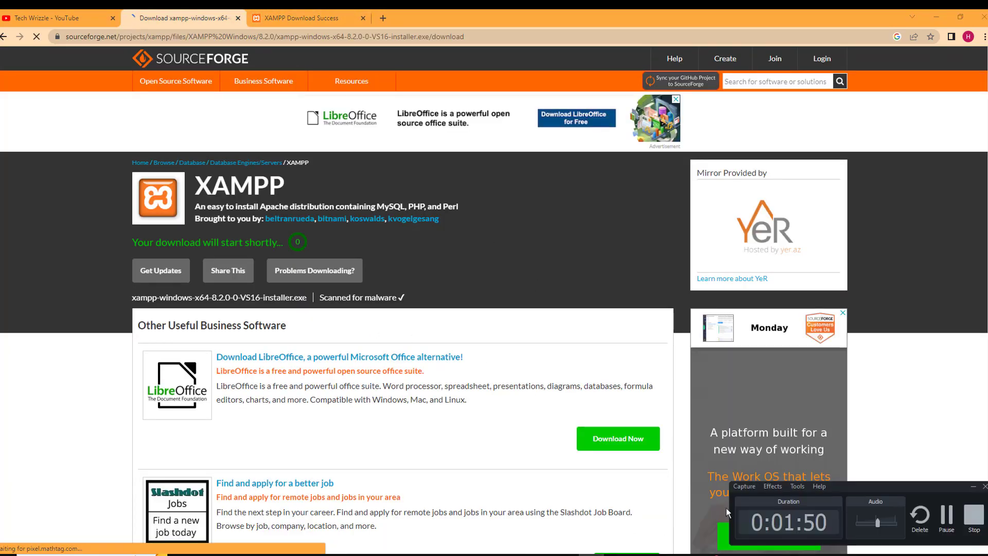
click(941, 521)
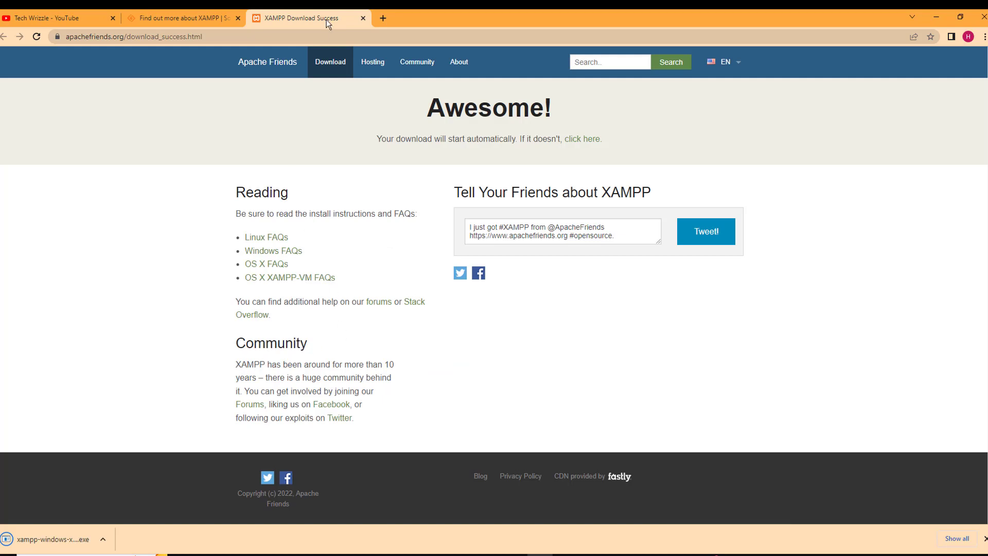
Load wordpress.org in a new tab
click(384, 15)
text(wor)
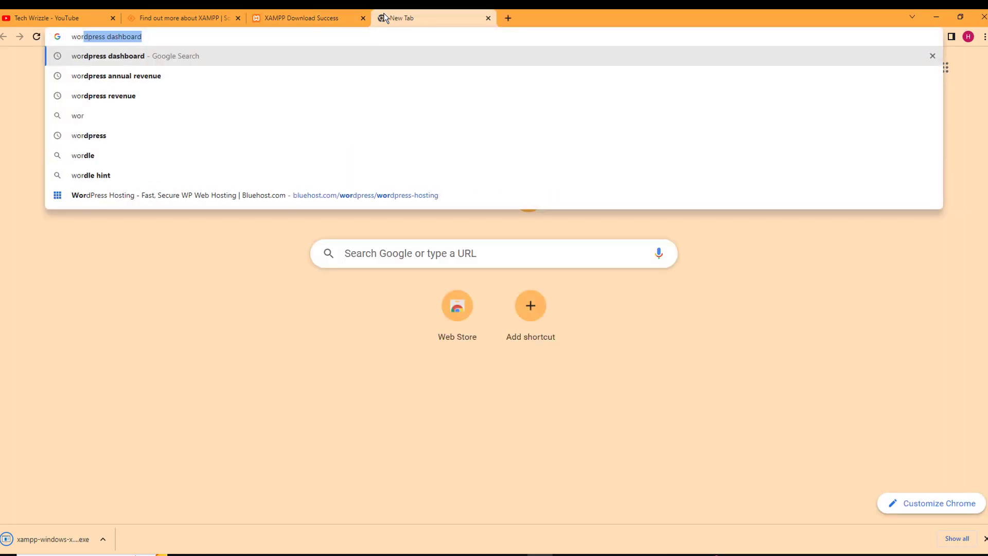
text(dpress)
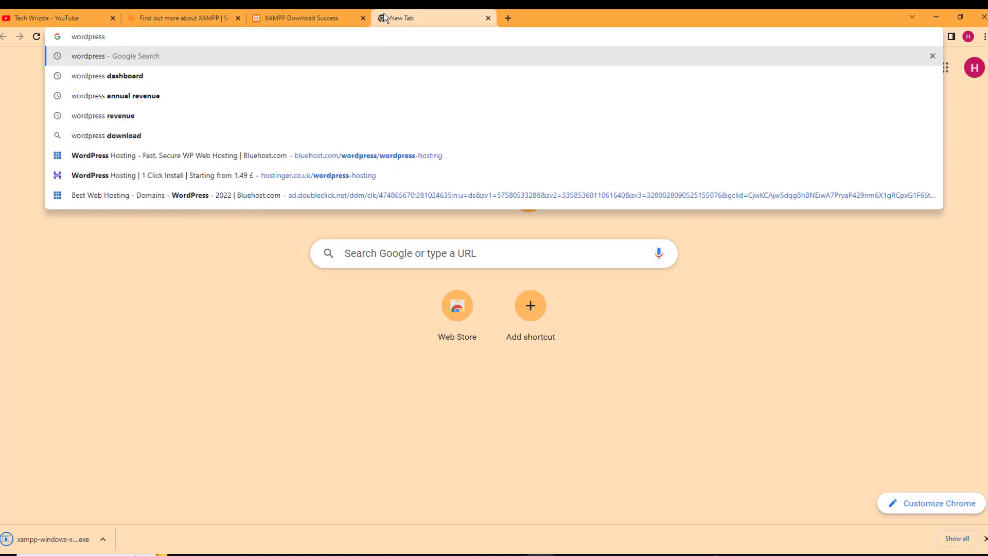
text(.)
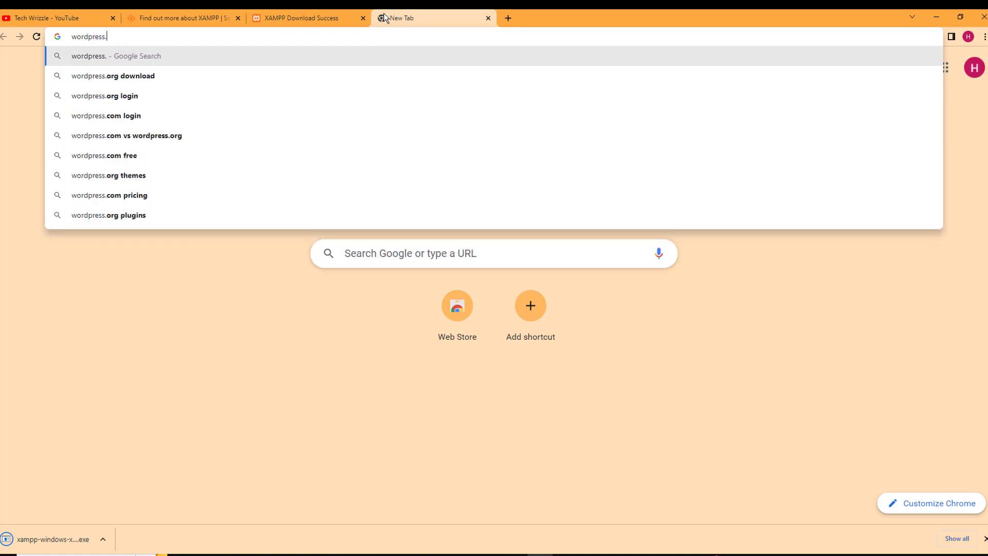
text(org)
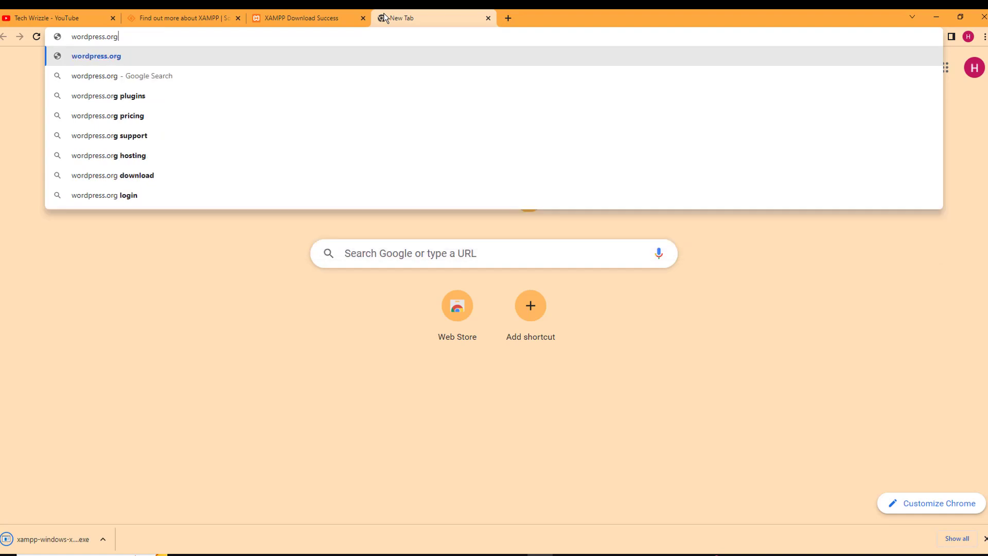
key(Return)
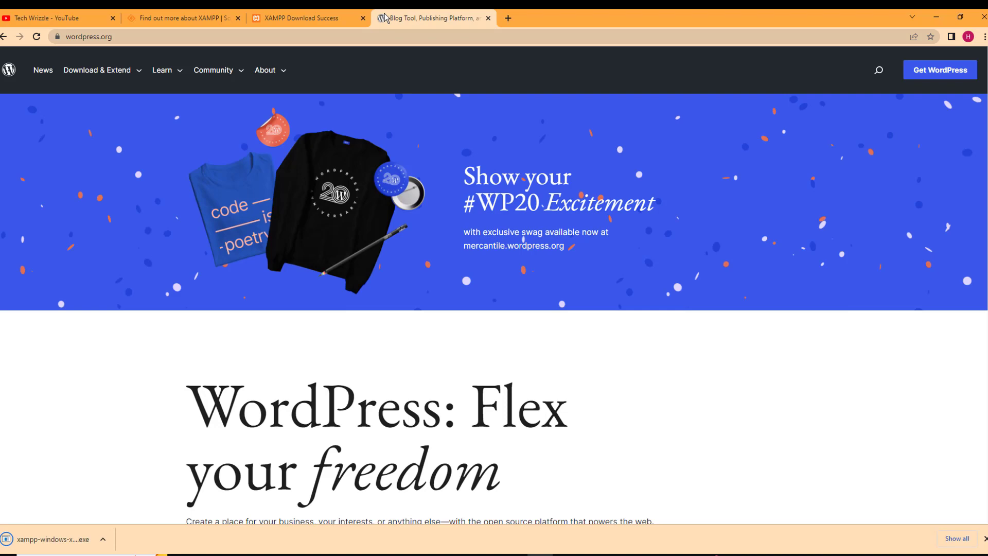
scroll(352, 233, down, 10)
scroll(352, 225, down, 4)
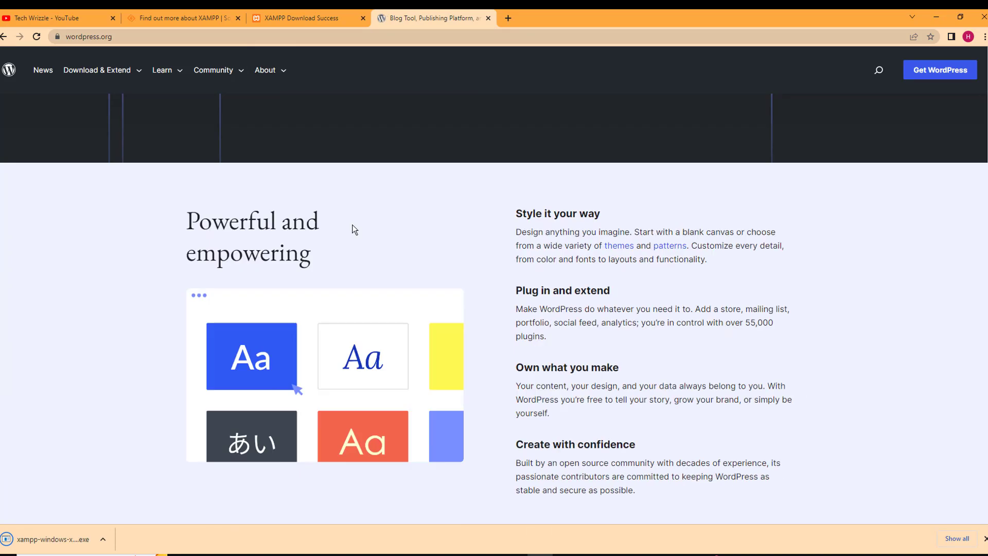
scroll(335, 223, up, 12)
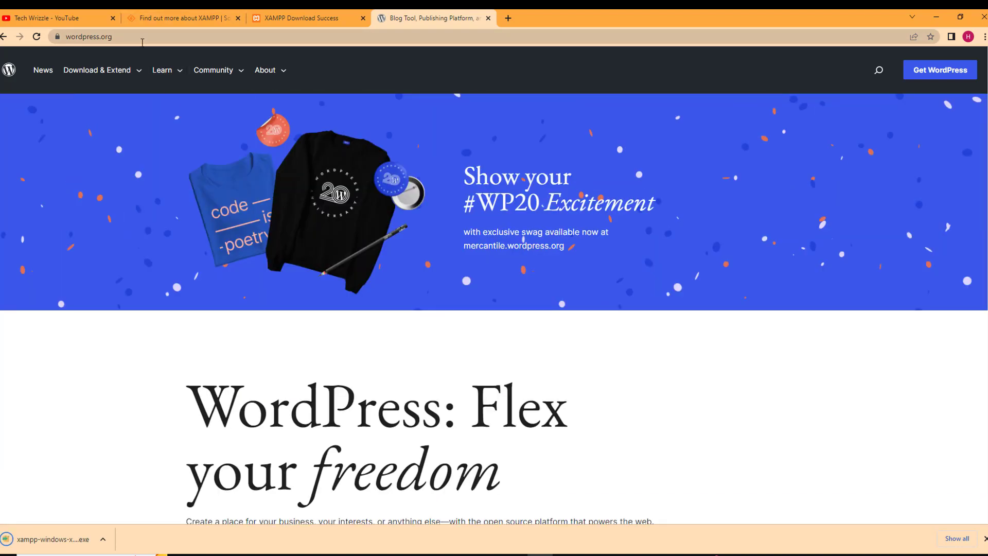
click(153, 36)
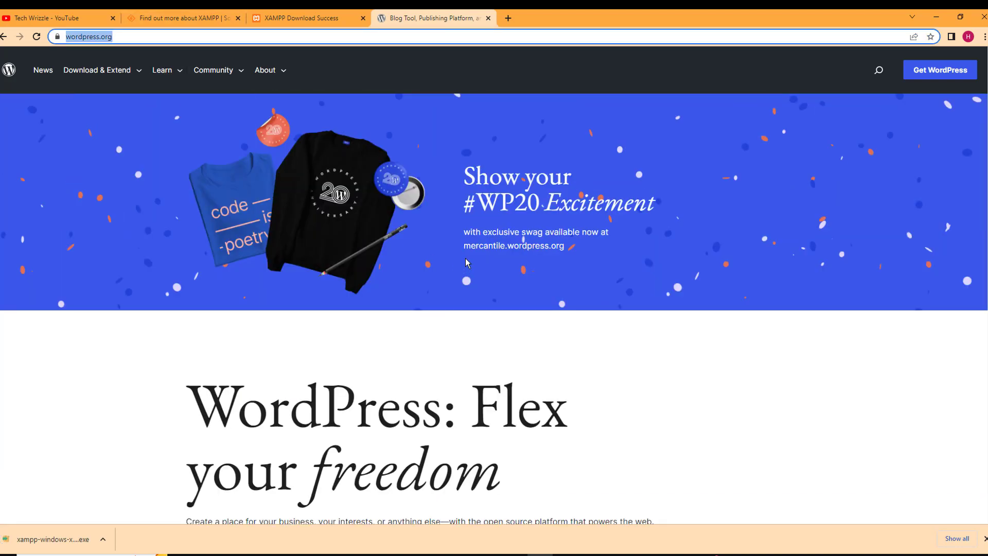
Download wordpress-6.1.1.zip via Get WordPress, then minimize Chrome
scroll(467, 263, down, 10)
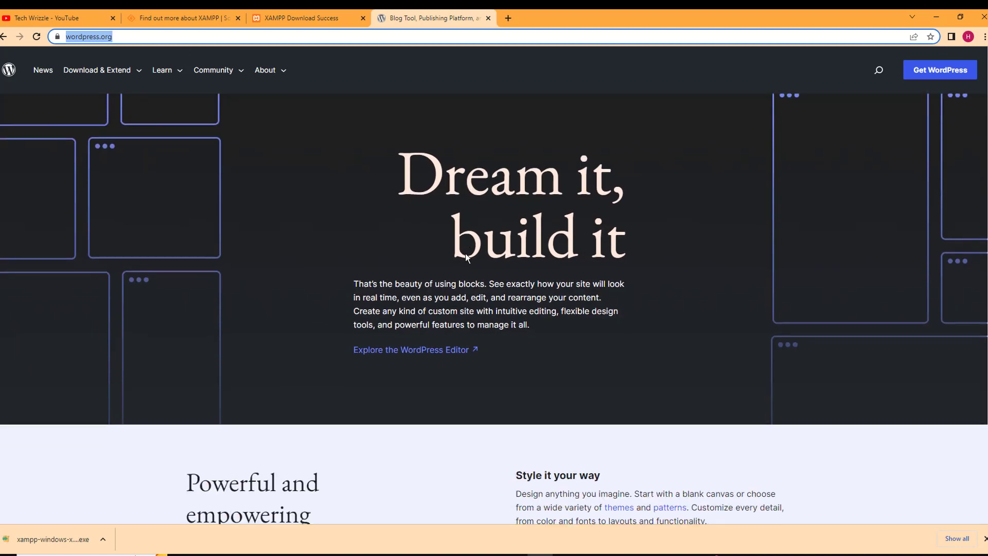
scroll(466, 253, down, 4)
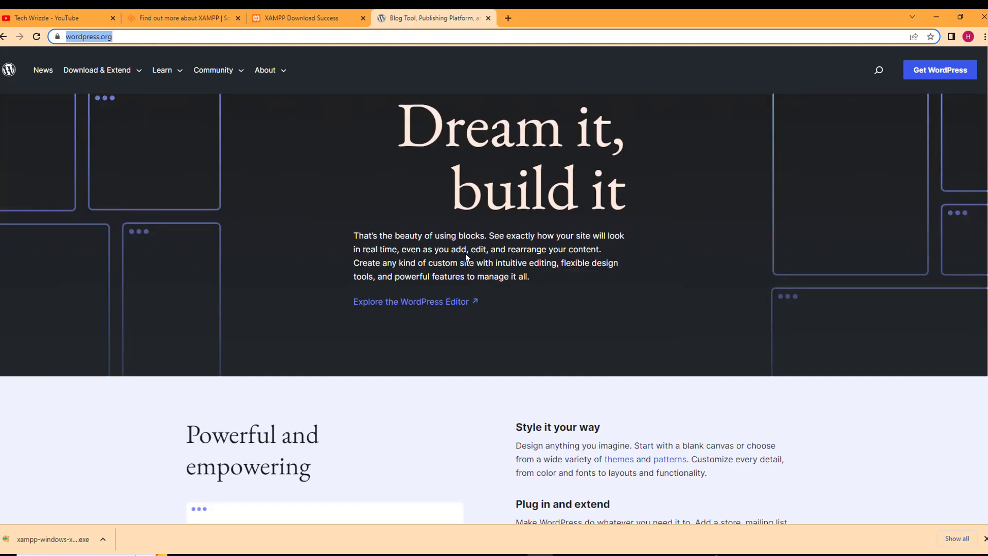
scroll(465, 253, down, 4)
scroll(465, 253, down, 10)
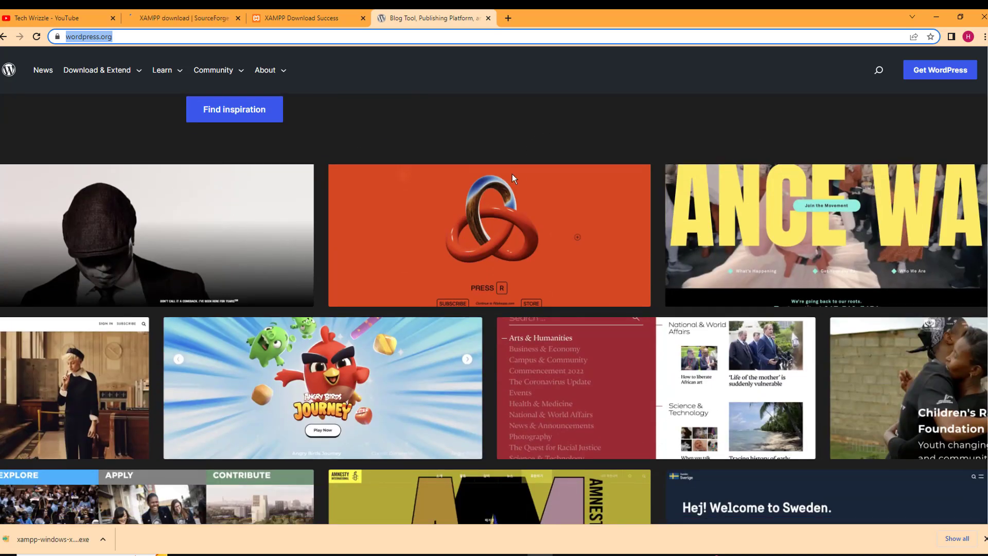
scroll(509, 174, up, 3)
scroll(508, 176, up, 20)
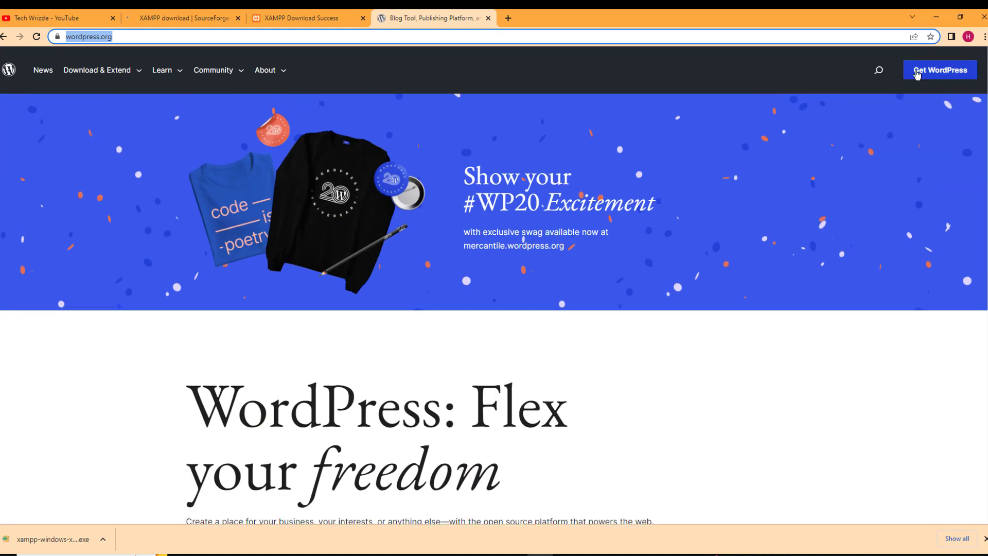
click(922, 78)
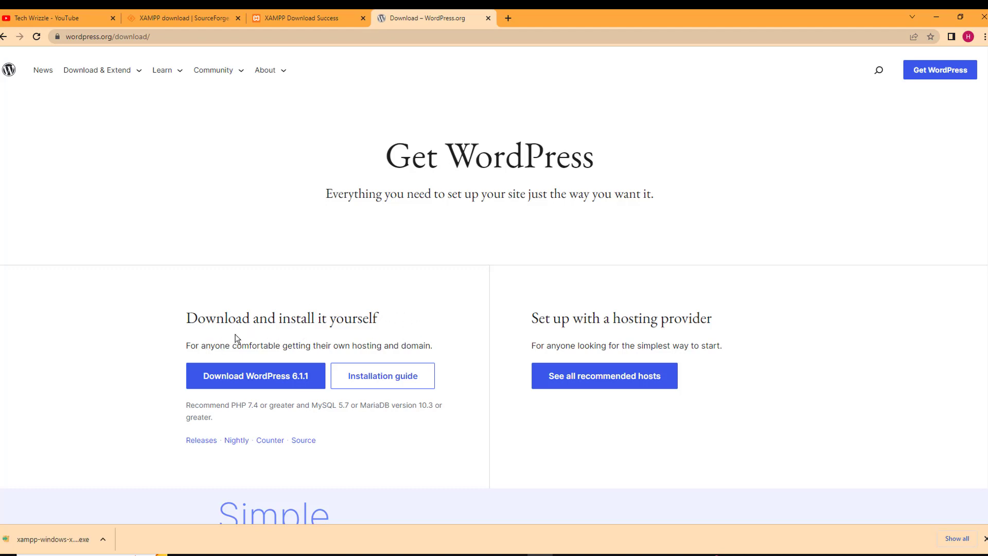
click(270, 381)
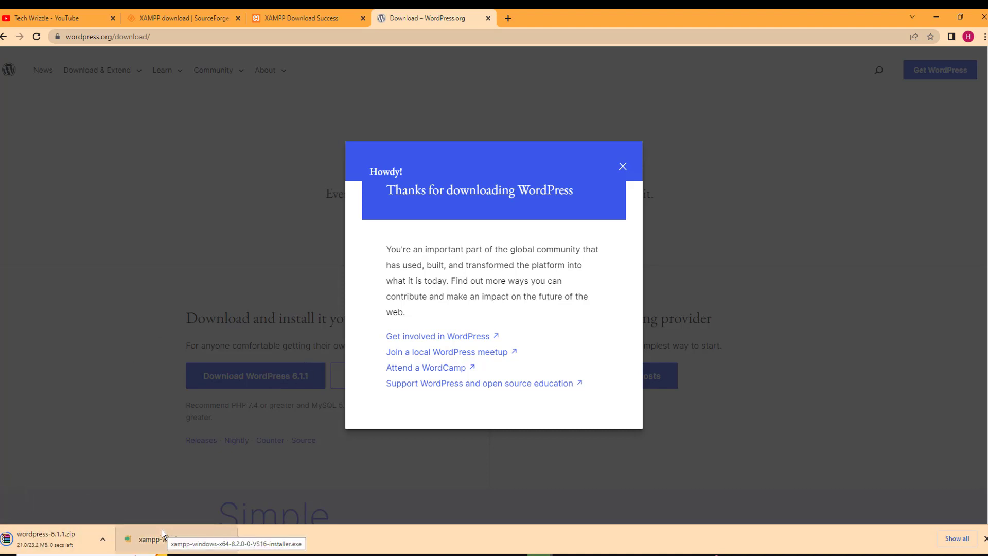
click(936, 17)
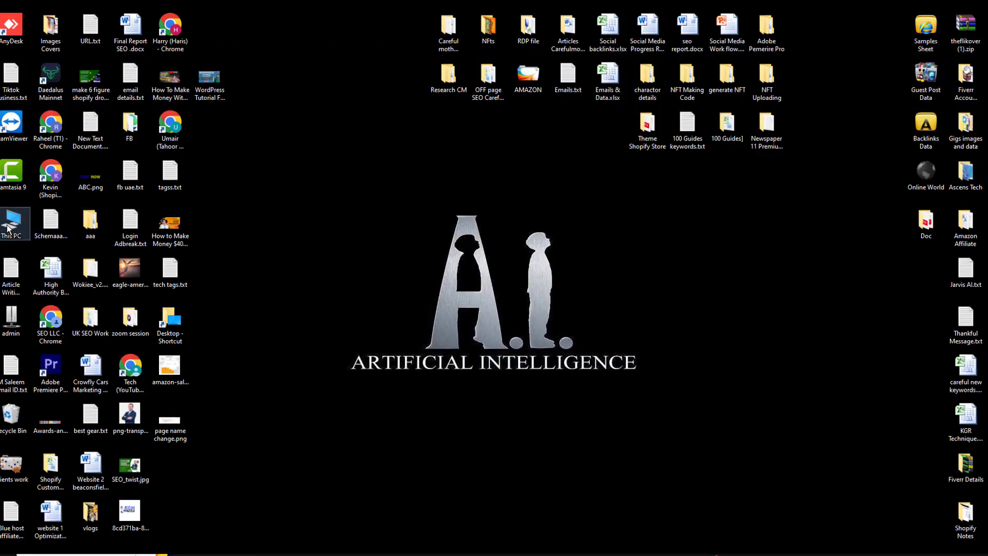
Launch the XAMPP installer from the Downloads folder
key(super+e)
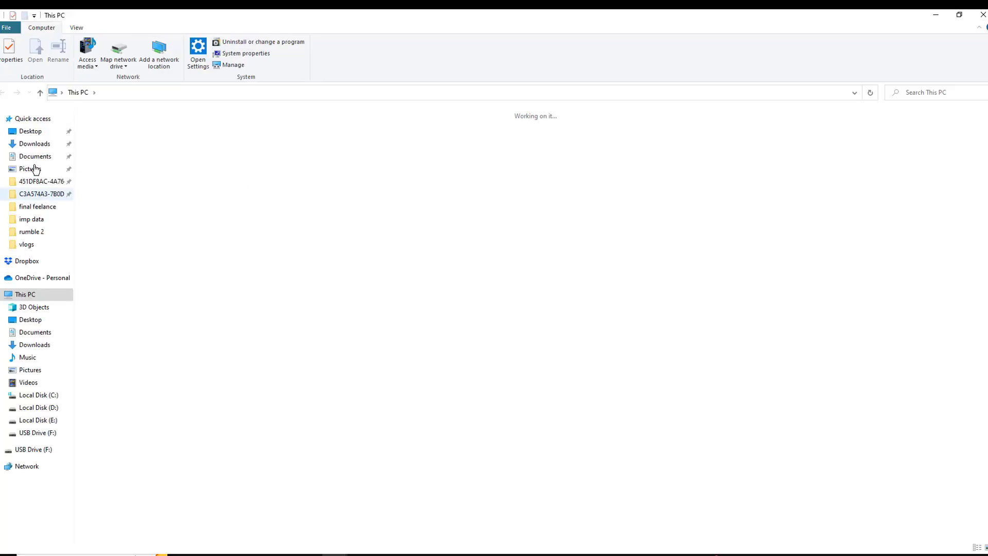
click(47, 144)
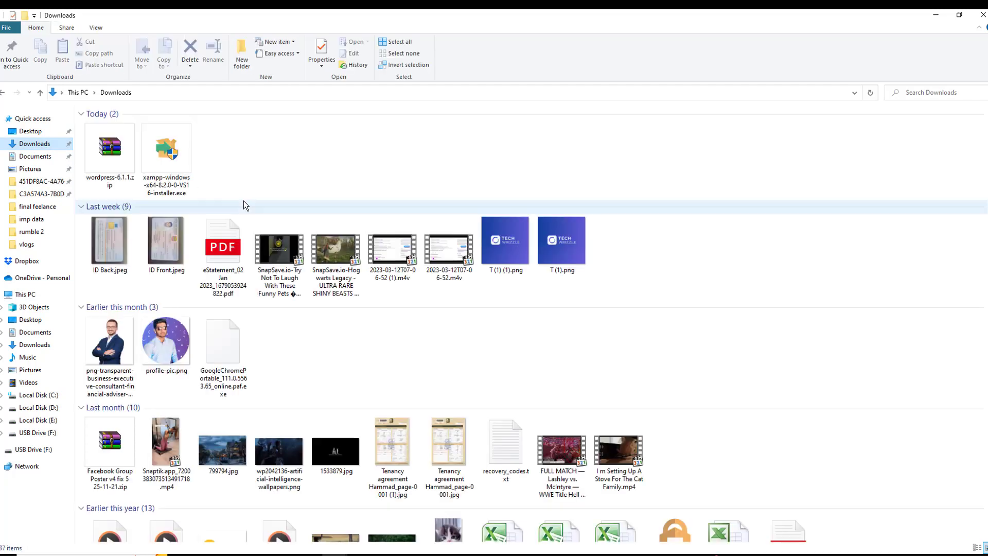
double_click(185, 180)
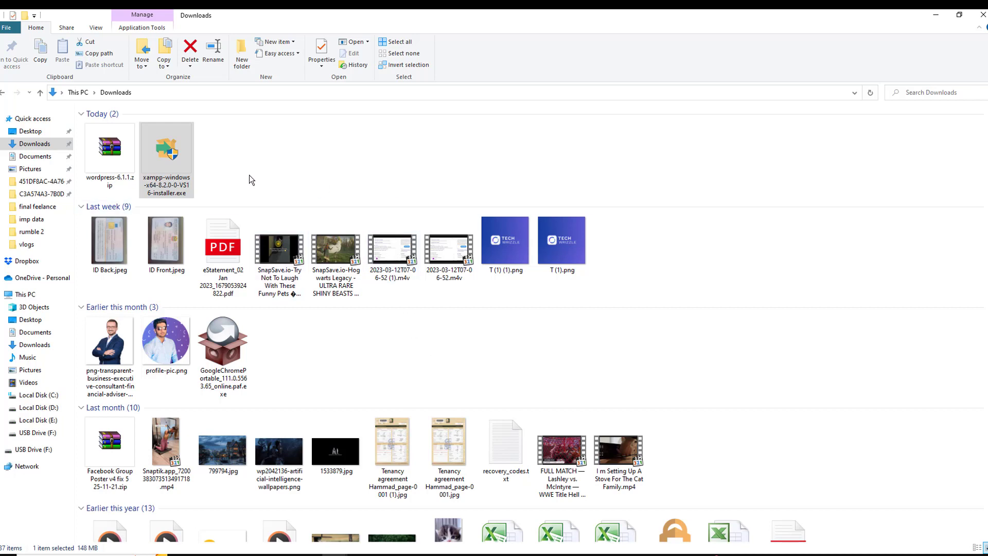
Copy wordpress-6.1.1.zip into a new 'Wordpress' folder on Local Disk (E:)
click(106, 160)
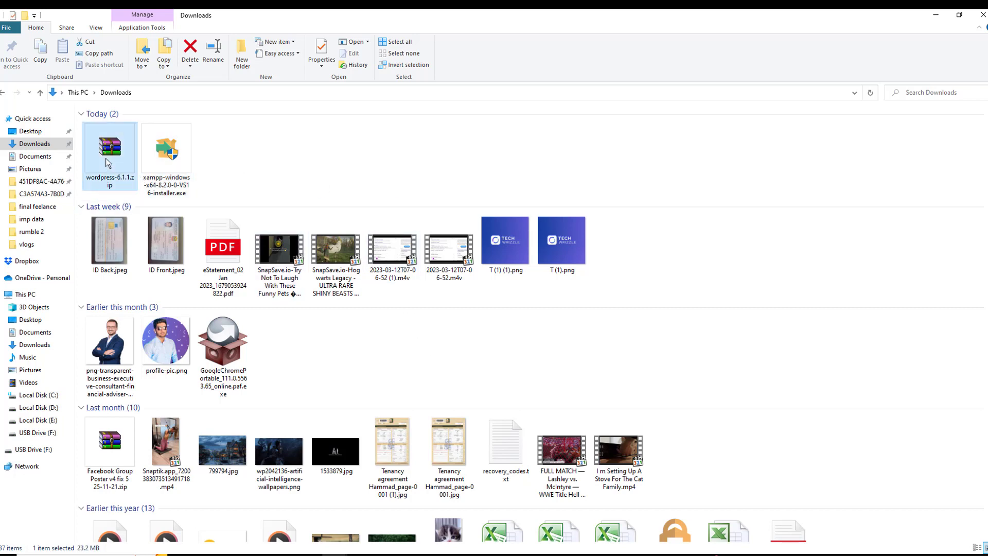
right_click(106, 158)
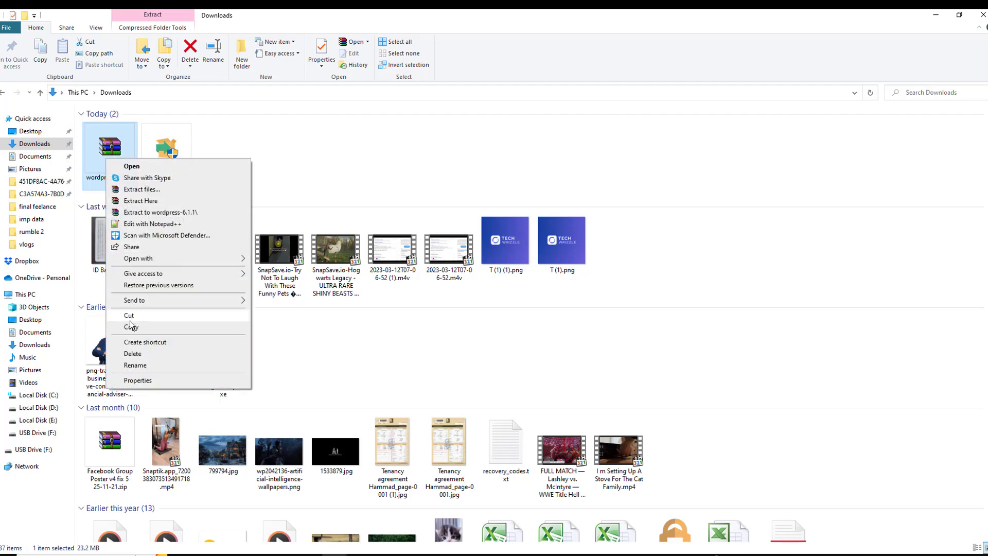
click(130, 326)
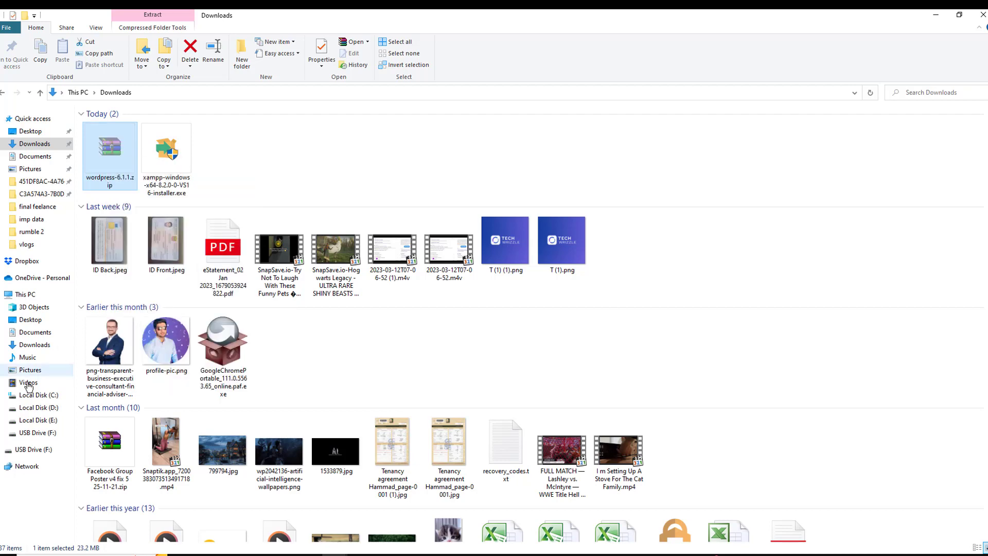
click(43, 419)
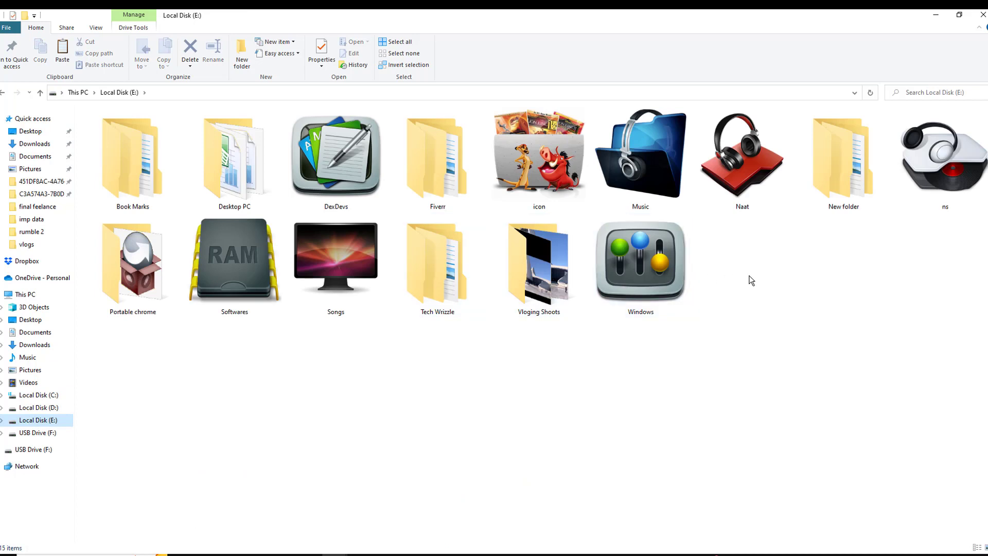
right_click(759, 264)
mouse_move(821, 403)
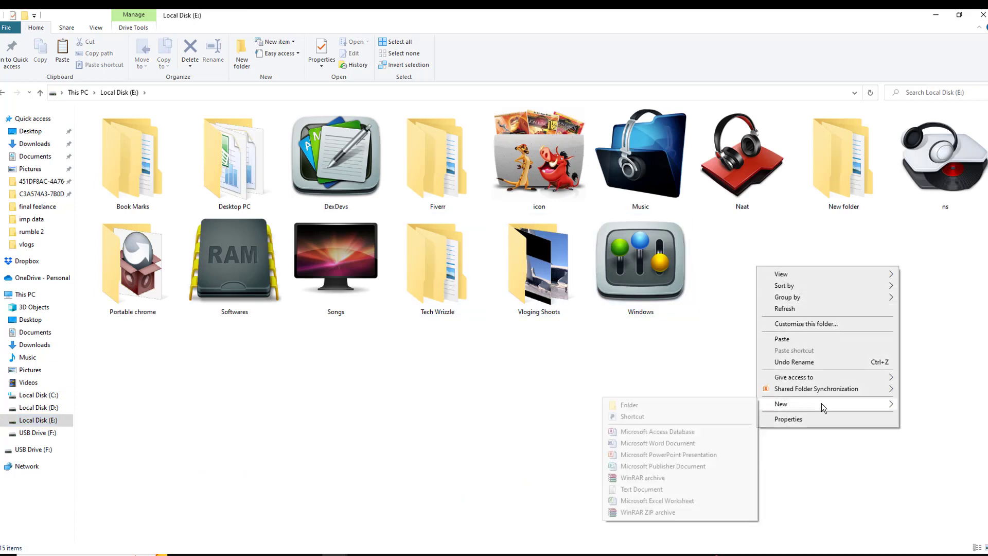
click(712, 406)
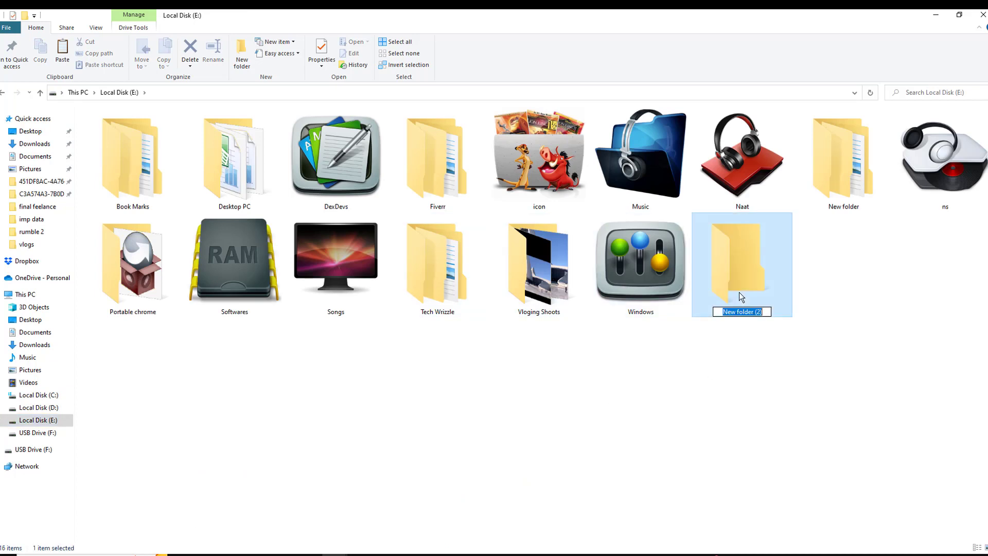
text(Wordpress)
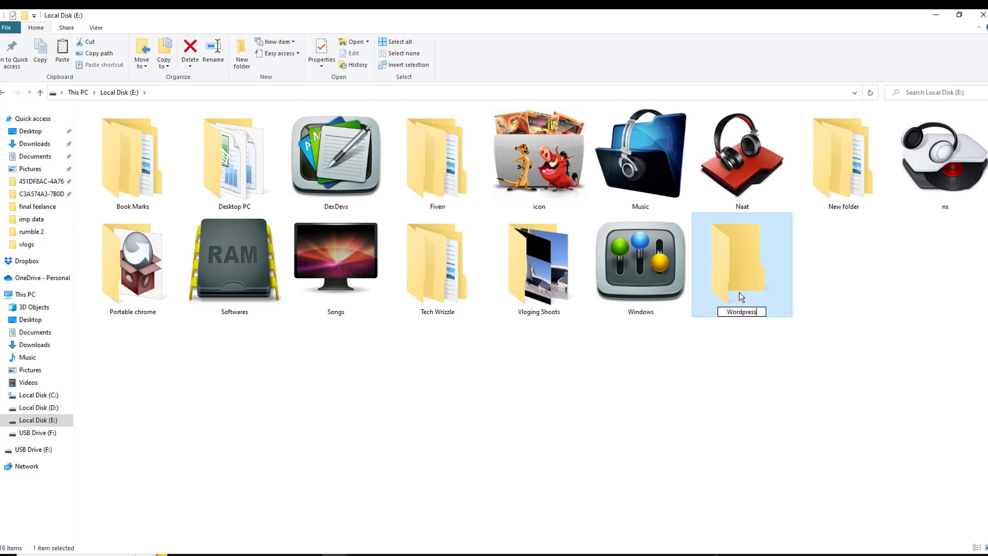
key(Return)
double_click(738, 292)
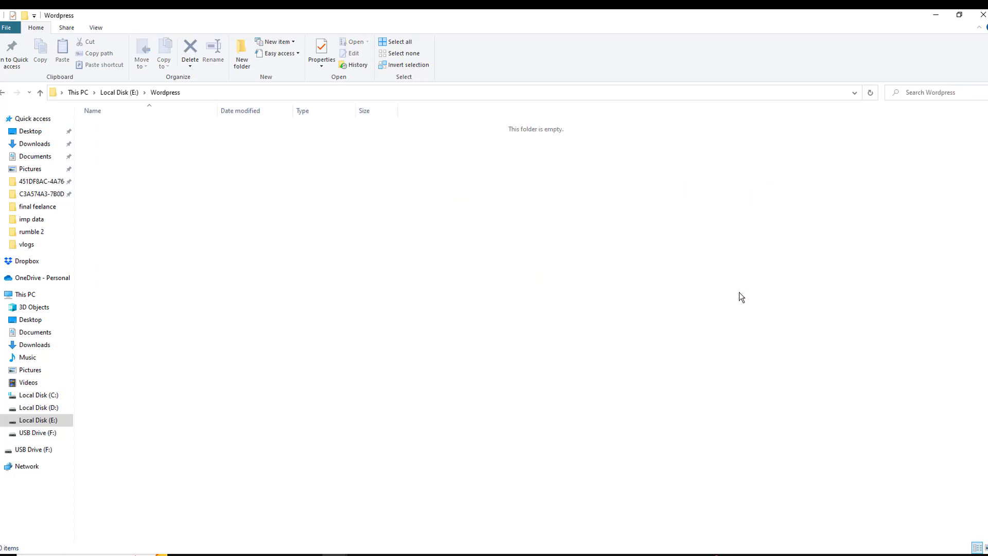
key(ctrl+v)
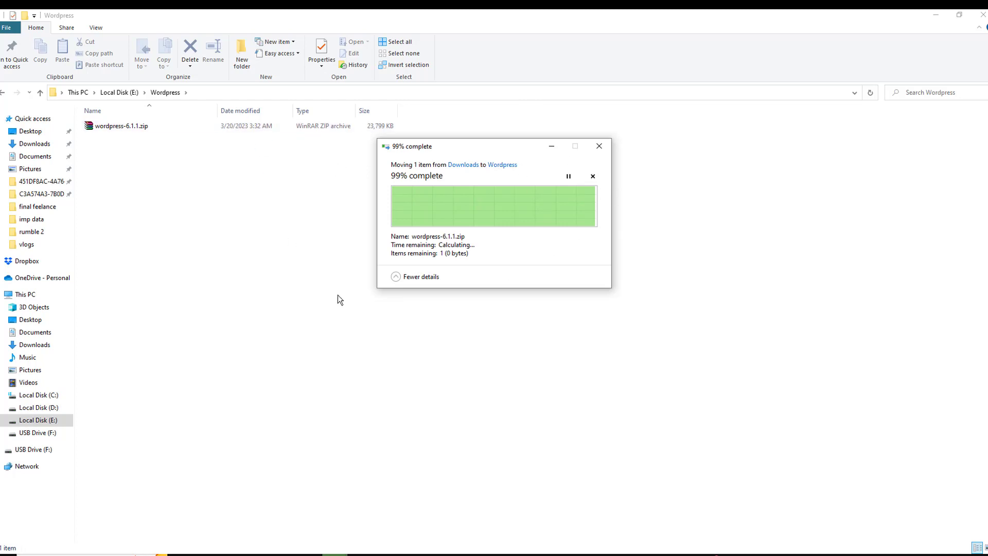
Extract wordpress-6.1.1.zip directly into E:\Wordpress
right_click(237, 126)
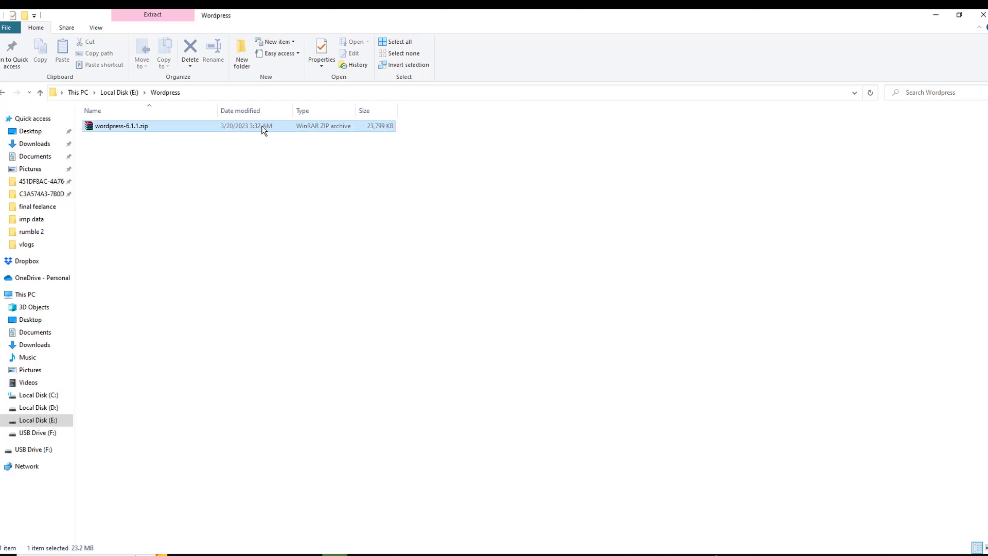
click(290, 169)
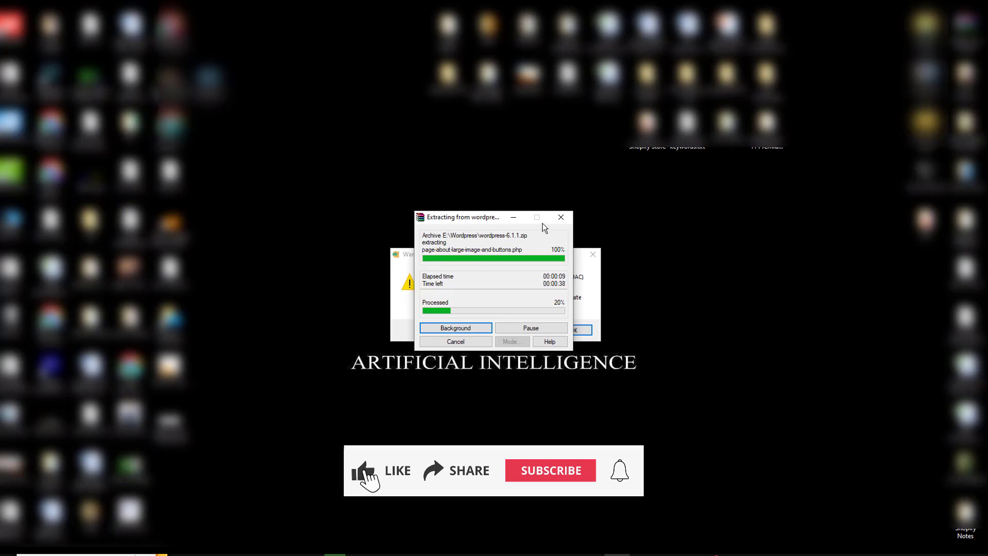
Install XAMPP with default components, folder C:\xampp and English language
click(520, 217)
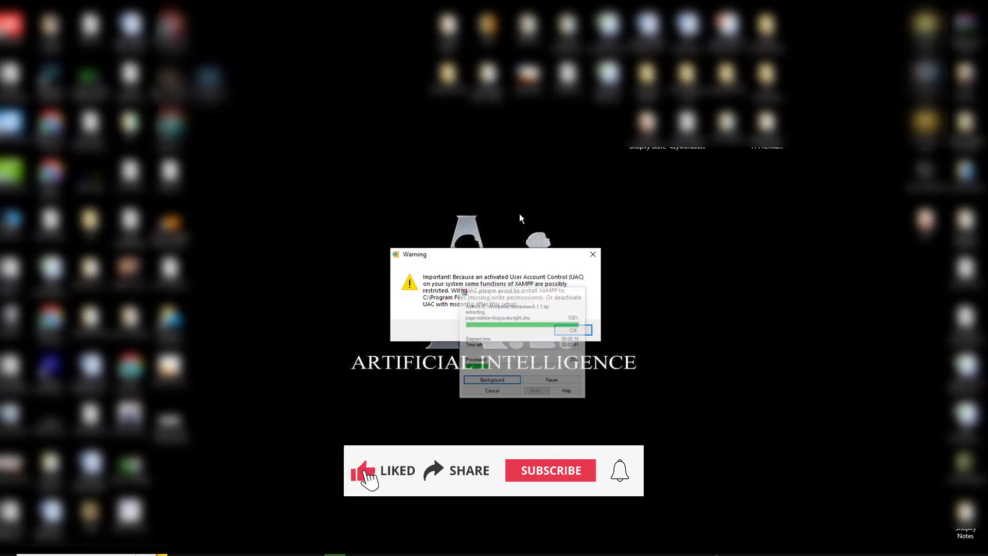
click(570, 328)
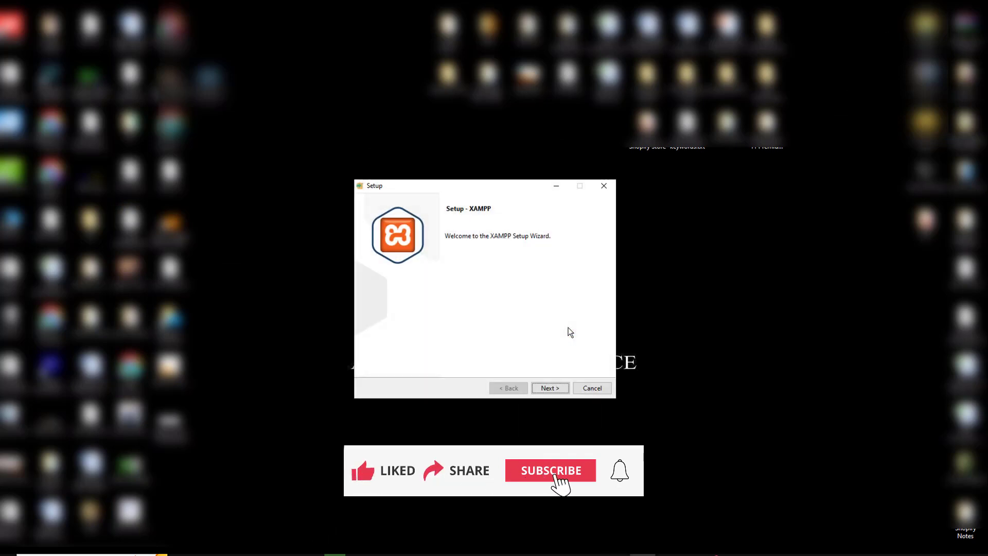
click(549, 388)
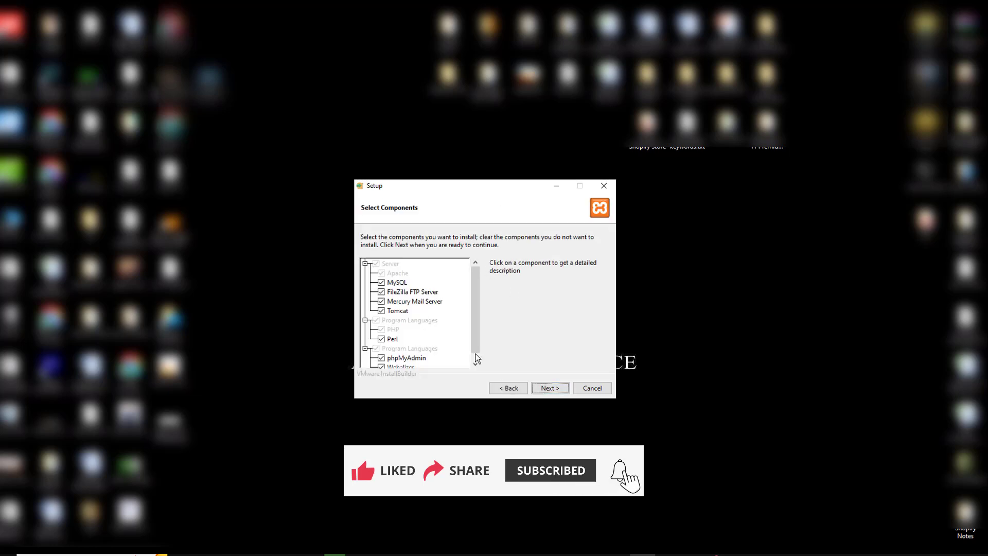
click(553, 388)
click(560, 390)
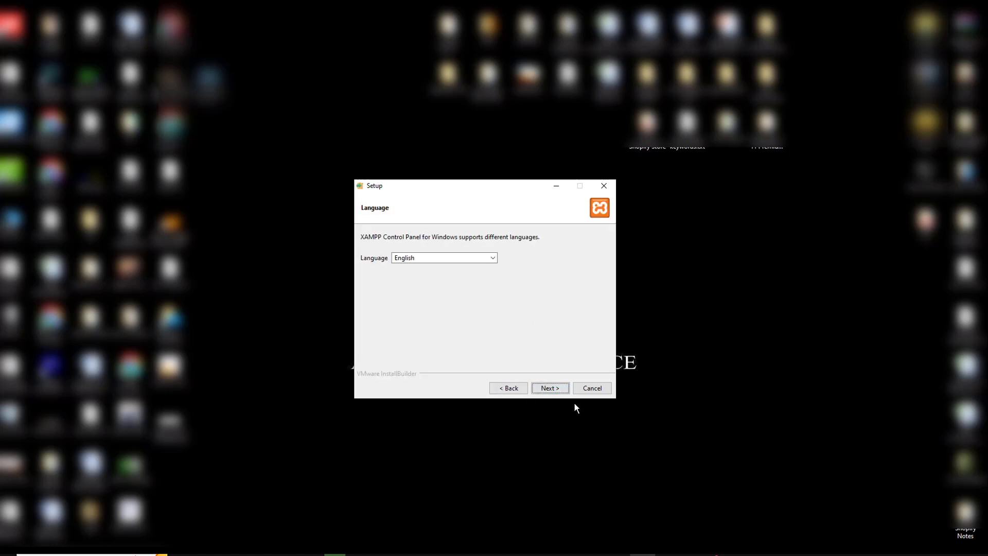
click(550, 388)
click(549, 388)
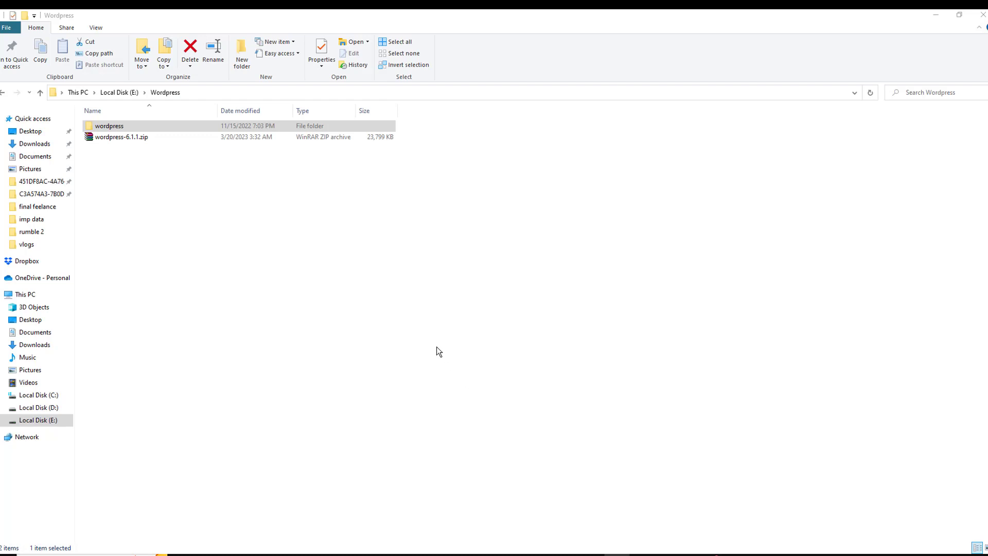
Move the XAMPP Control Panel to the screen centre, then minimize it
click(591, 555)
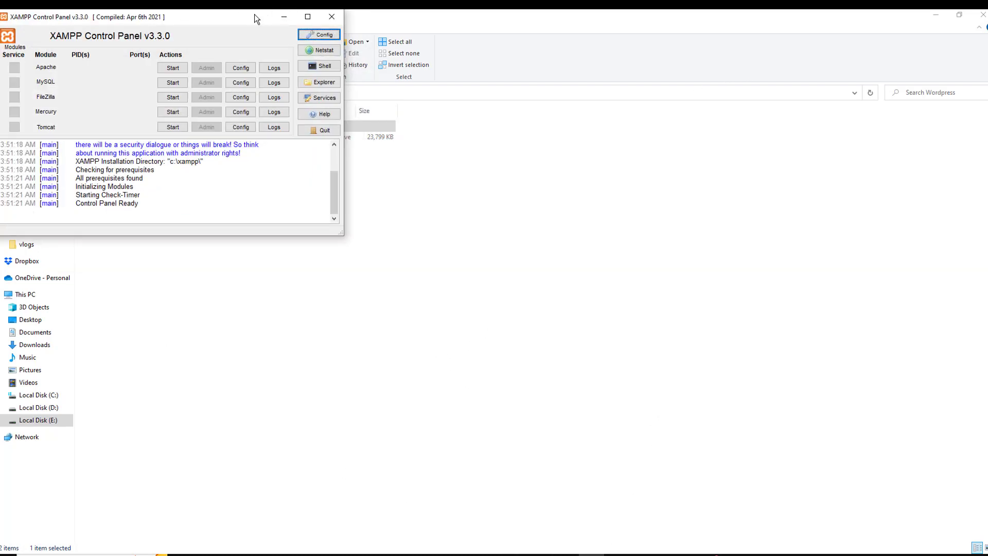
drag(261, 19, 583, 128)
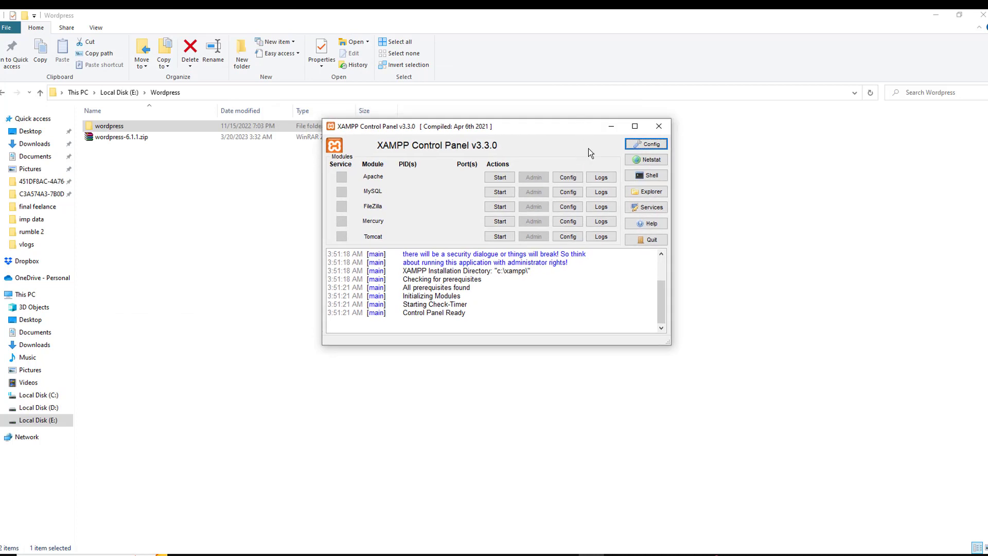
click(610, 126)
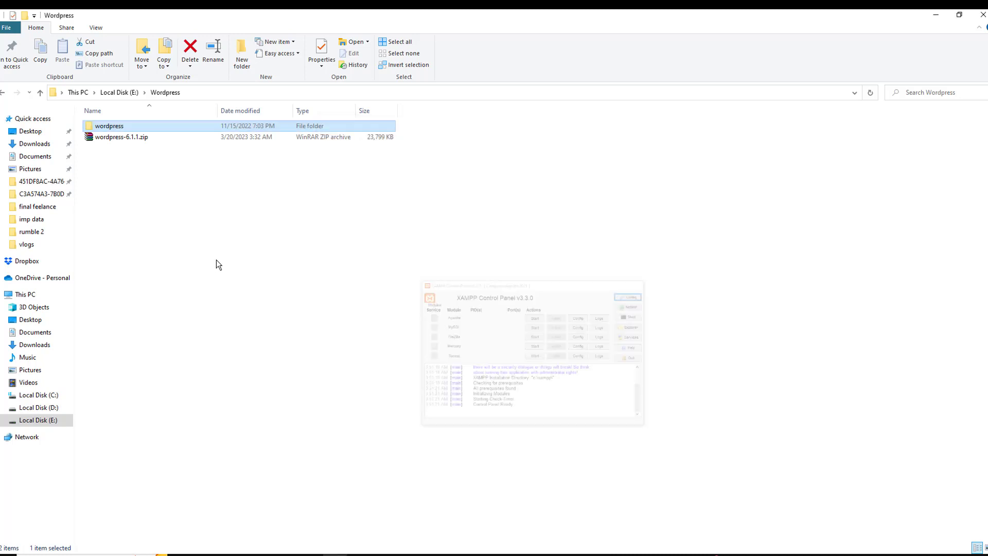
Inspect the extracted wordpress folder, then restore the Control Panel and start Apache
double_click(125, 129)
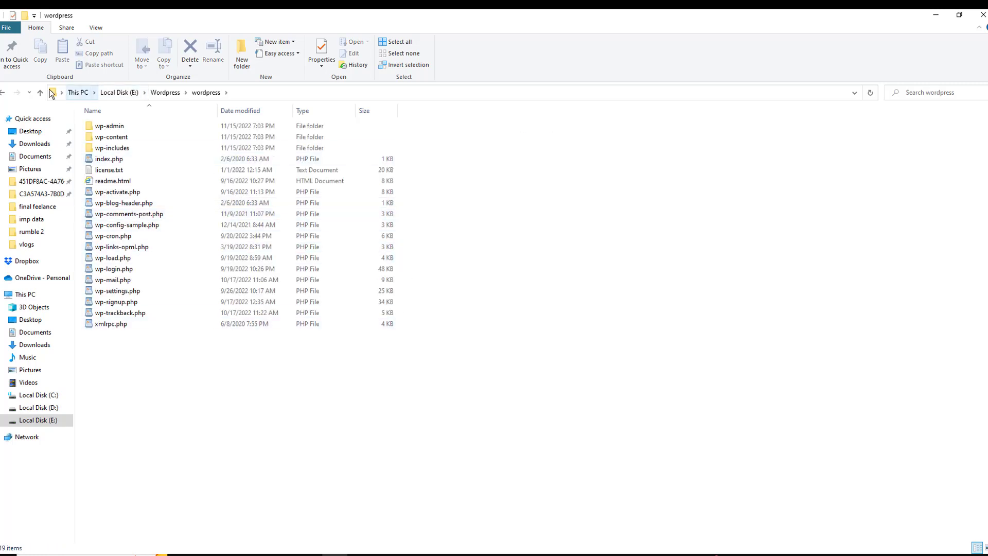
click(39, 95)
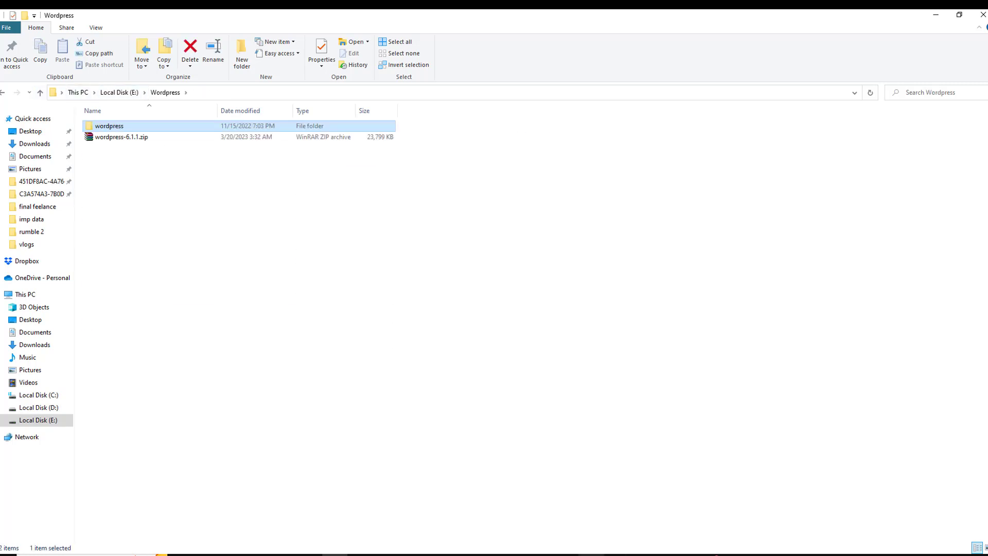
click(590, 554)
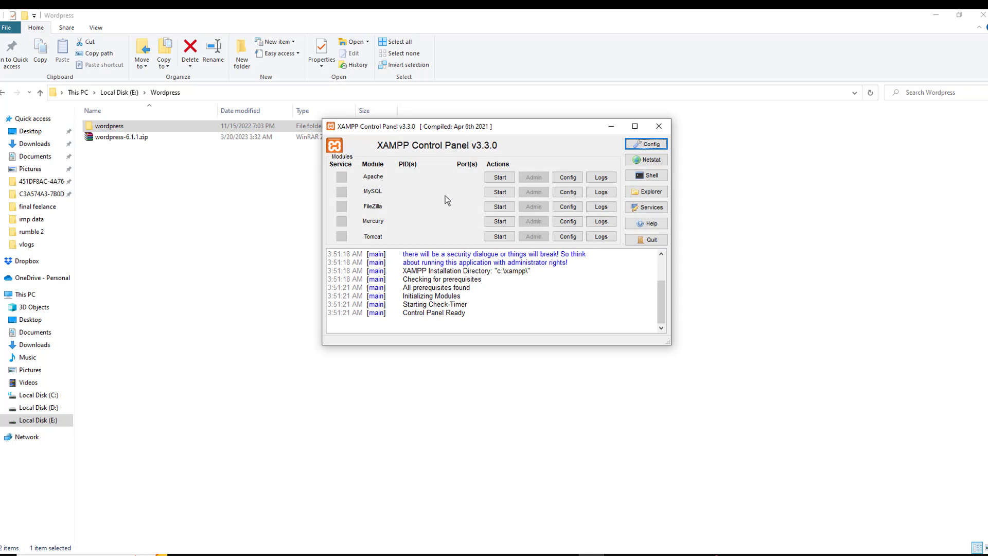
click(499, 178)
Start MySQL, cancel the mysqld firewall alert, and minimize the XAMPP Control Panel
click(499, 192)
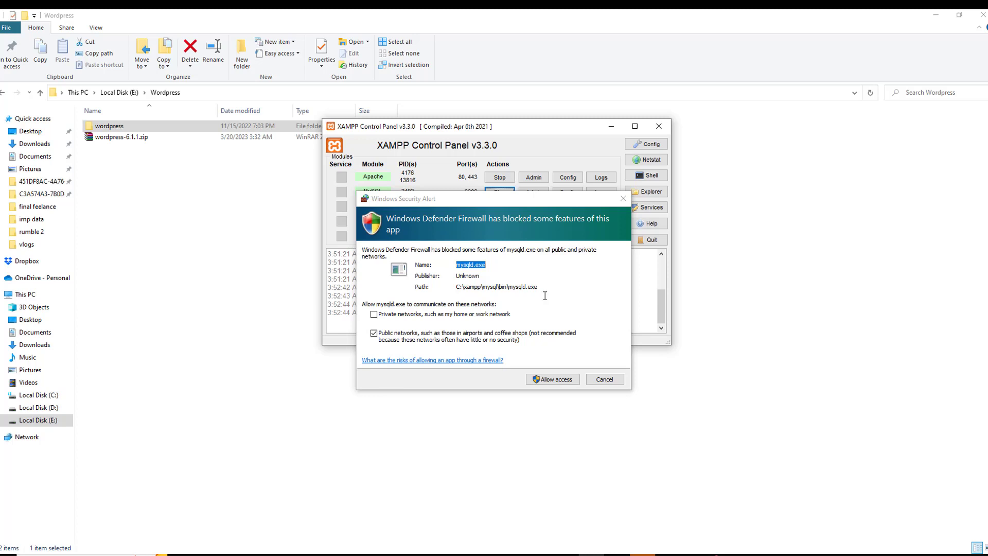
click(604, 381)
click(604, 381)
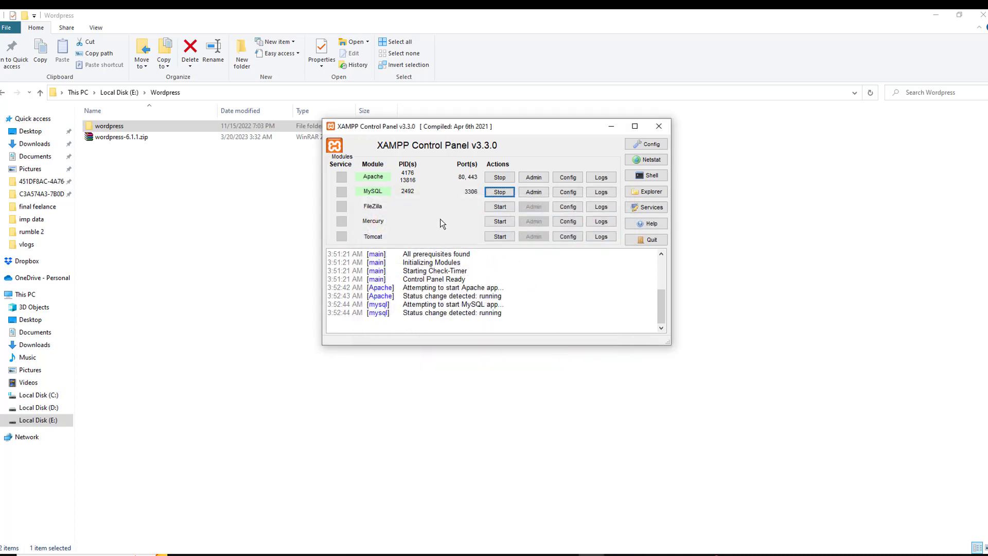
click(607, 126)
click(591, 554)
click(610, 126)
click(166, 166)
Copy all 19 files and folders from the extracted wordpress folder
double_click(163, 126)
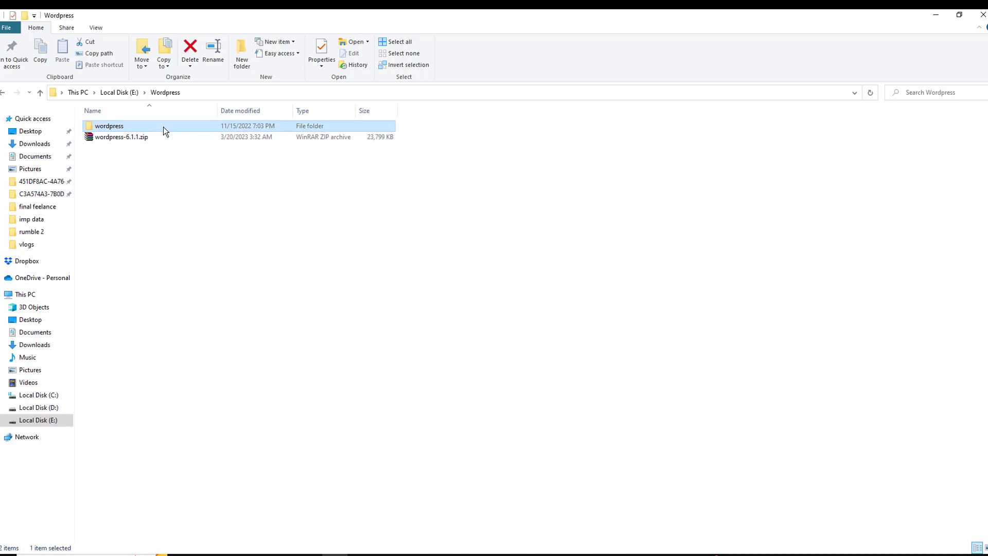
click(202, 169)
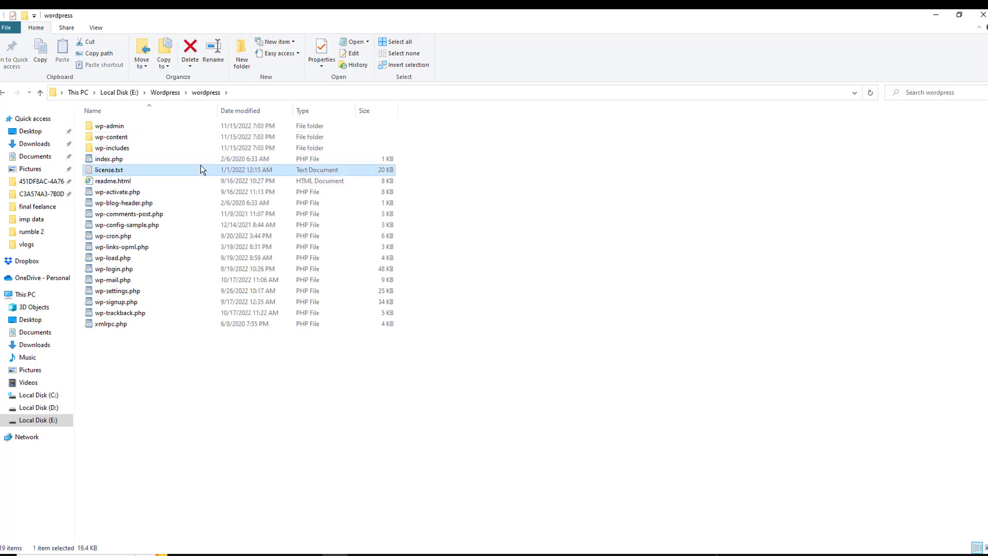
key(ctrl+a)
key(ctrl+c)
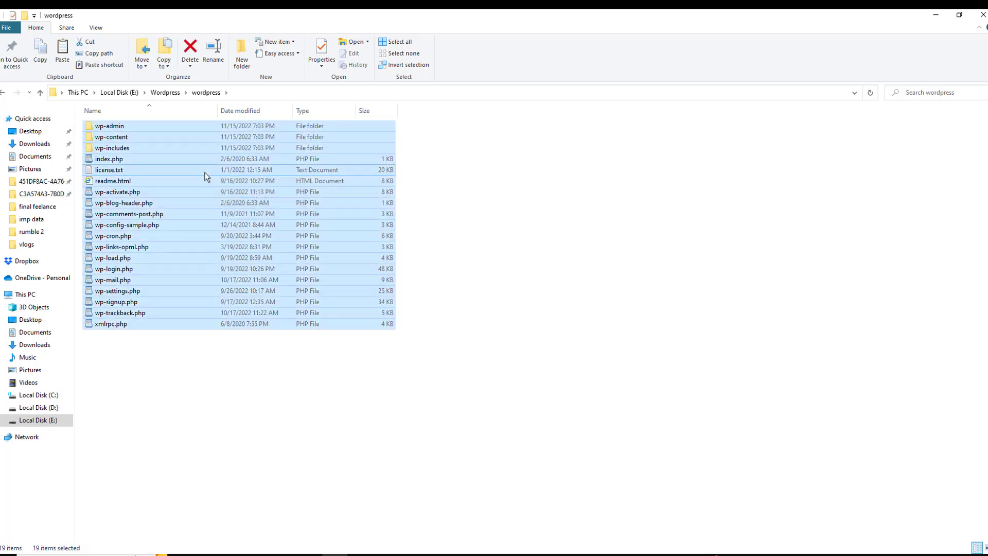
Navigate to the C:\xampp\htdocs folder
click(40, 394)
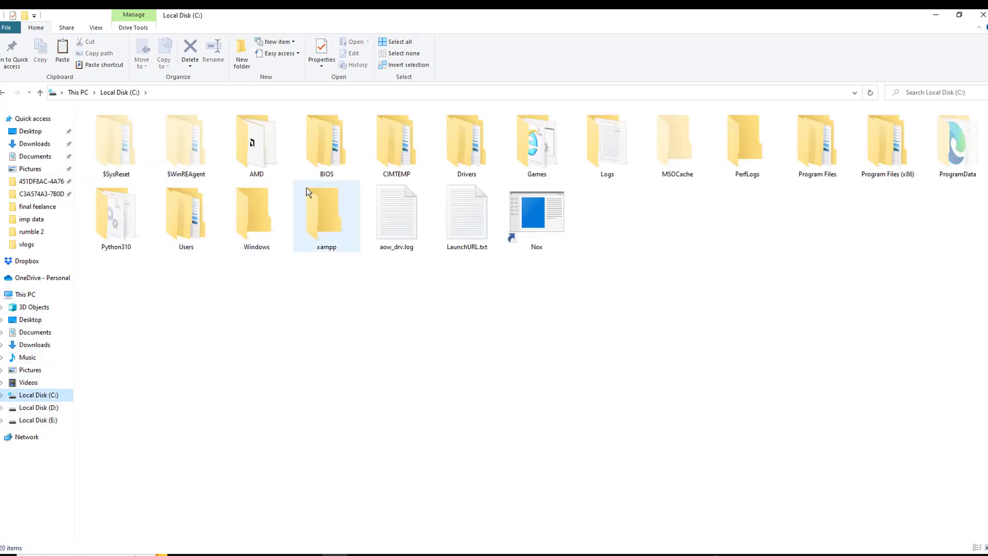
double_click(310, 224)
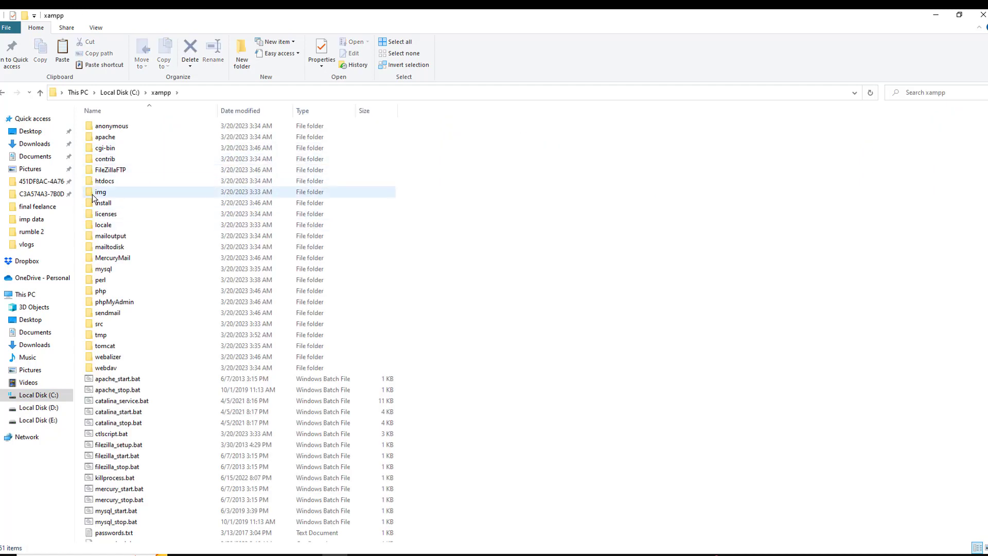
click(114, 184)
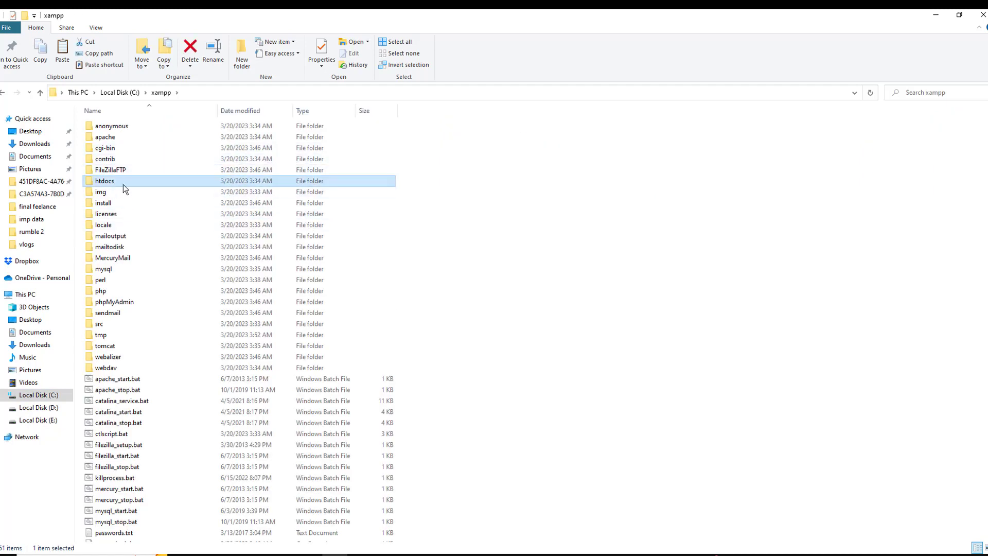
double_click(123, 184)
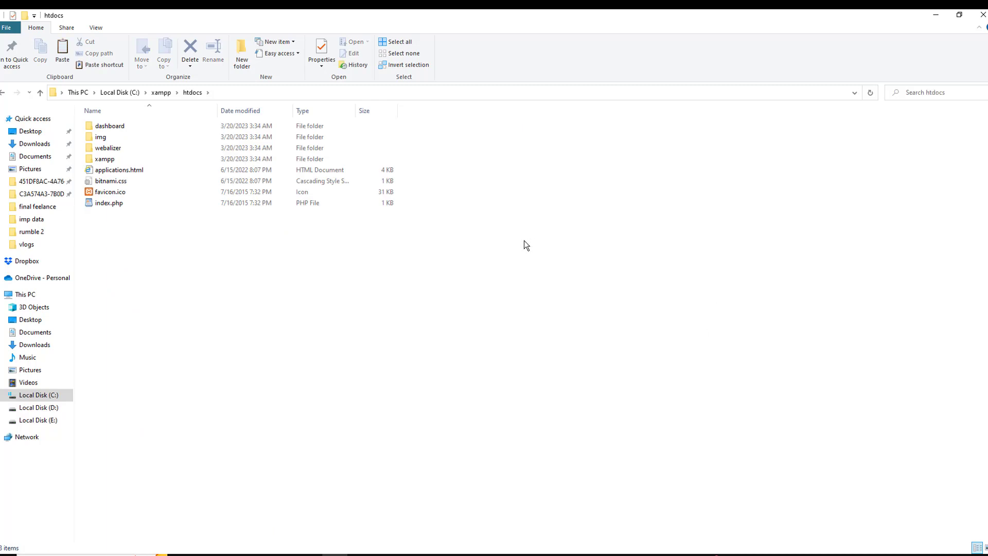
Create a new folder named firstproject in C:\xampp\htdocs
right_click(236, 282)
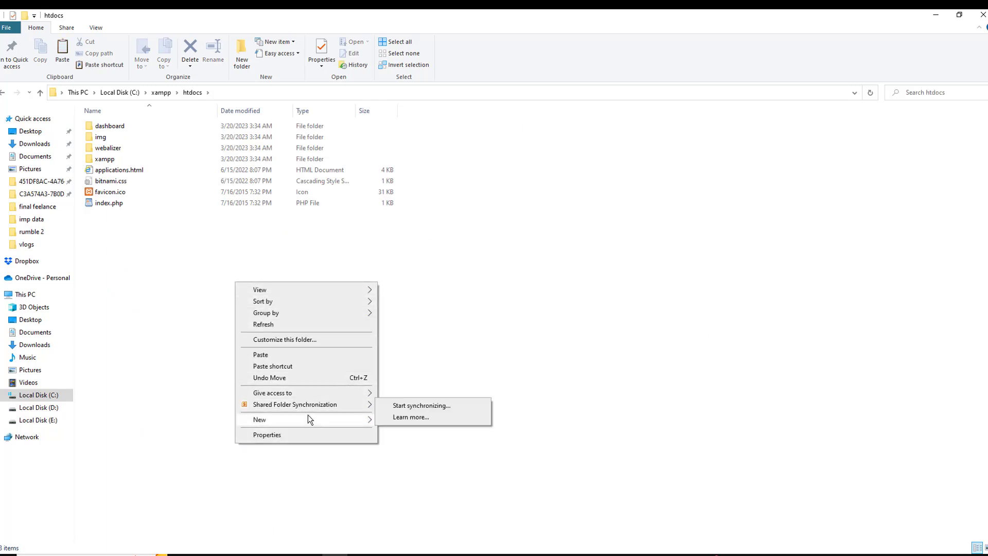
mouse_move(338, 418)
click(427, 422)
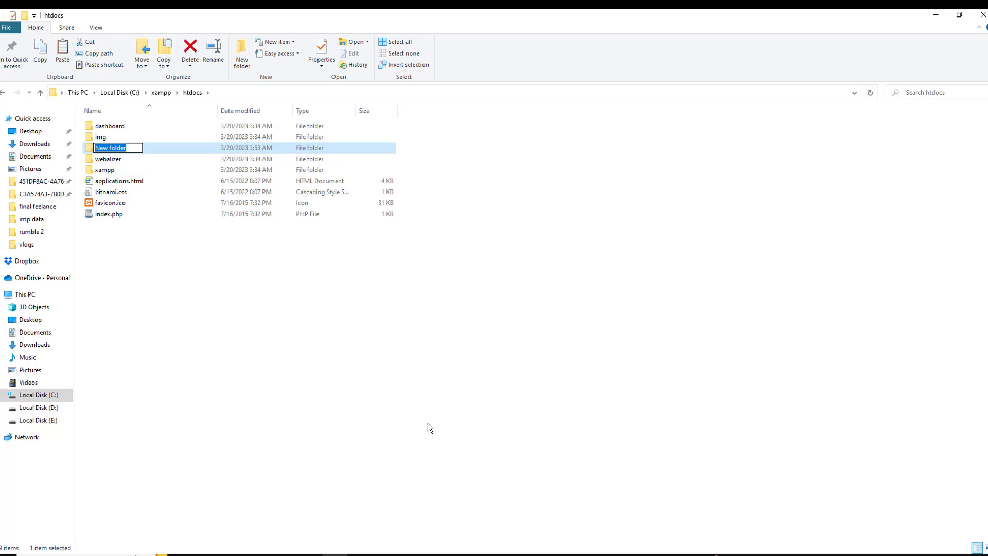
text(First)
key(BackSpace)
key(BackSpace)
key(BackSpace)
key(BackSpace)
key(BackSpace)
text(firstproject)
key(Return)
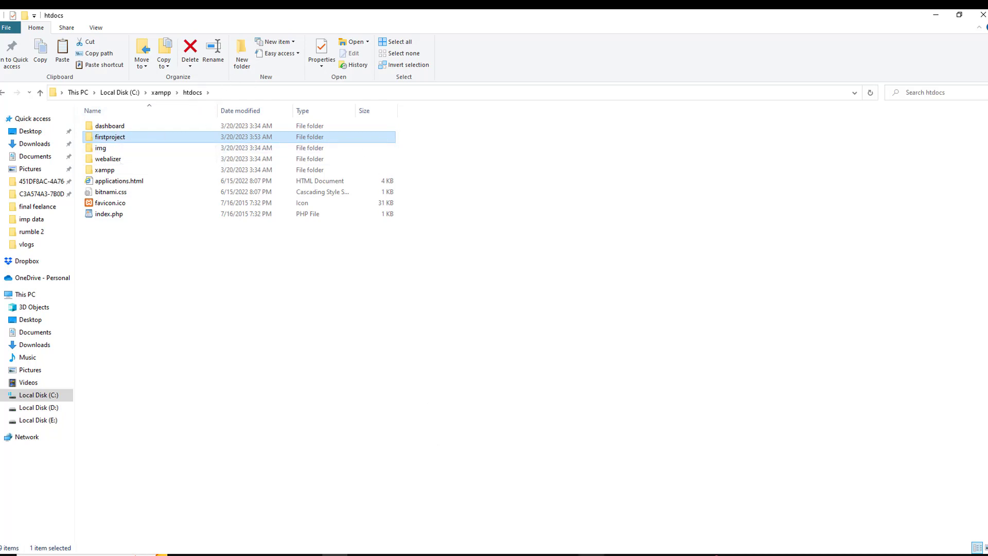
mouse_move(590, 554)
Dismiss the WordPress thank-you message and load localhost/dashboard/ in a new tab
click(540, 554)
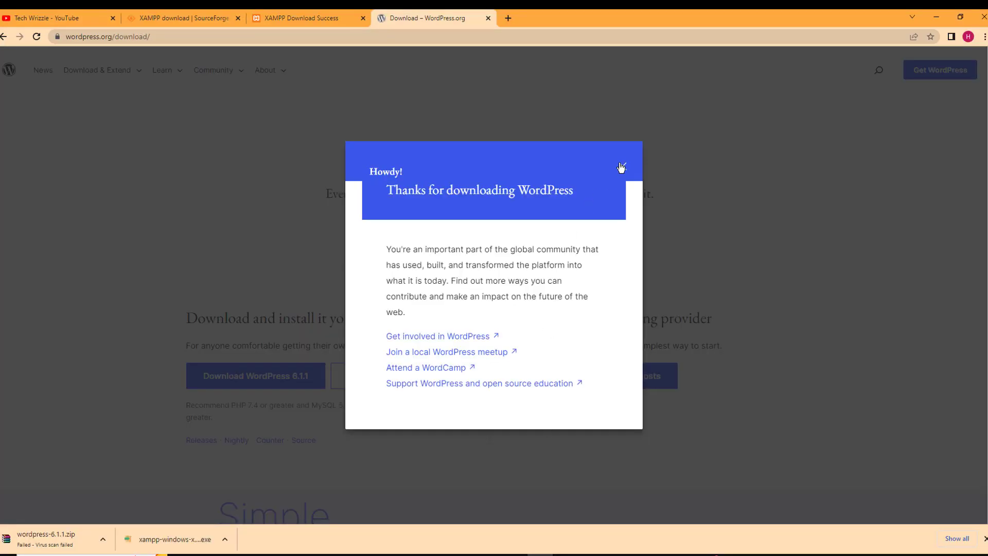
click(621, 168)
click(506, 19)
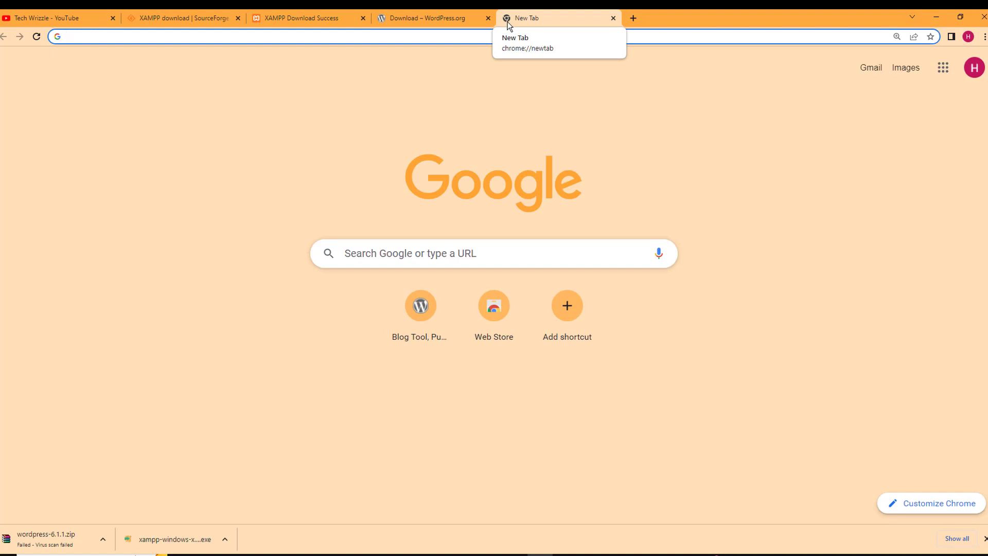
text(local)
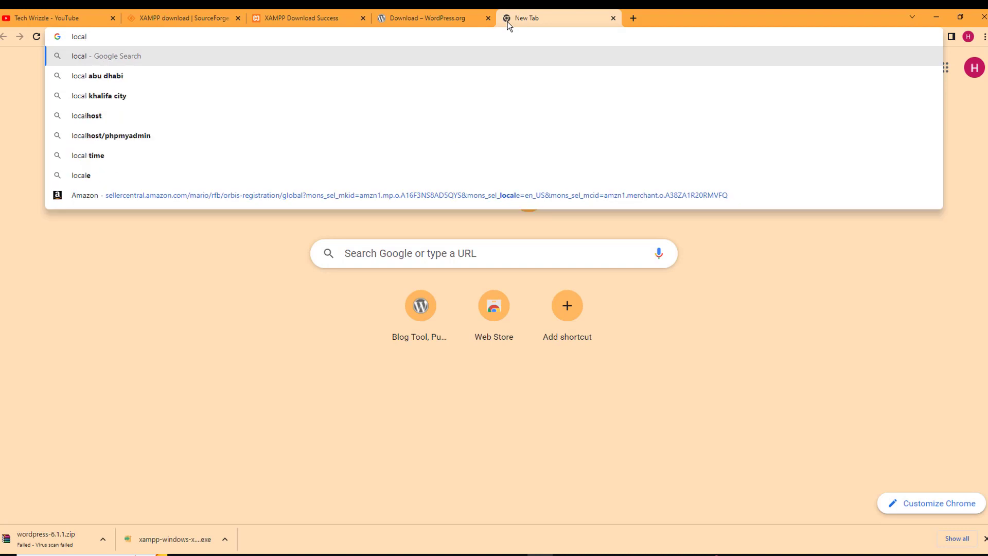
text(host)
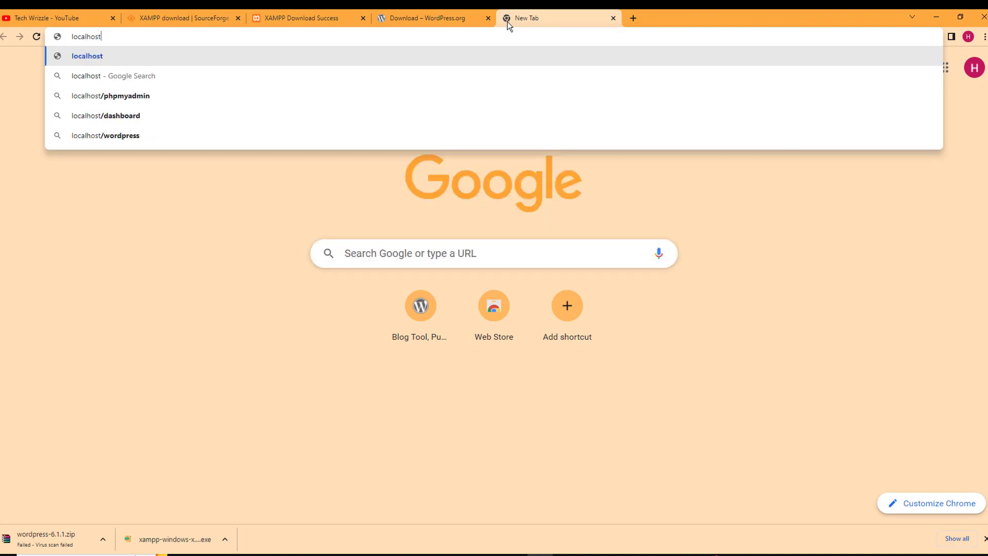
text(/dashb)
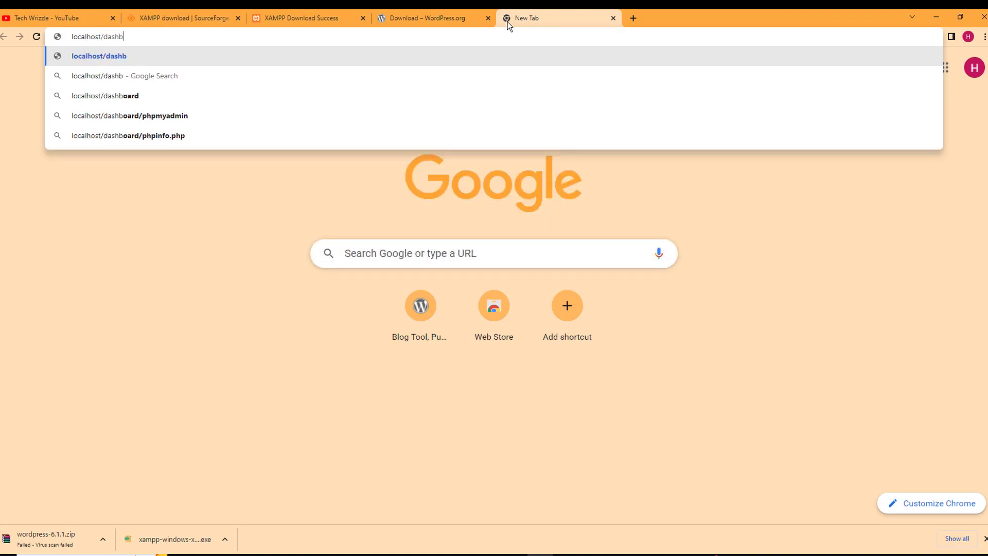
text(oard/)
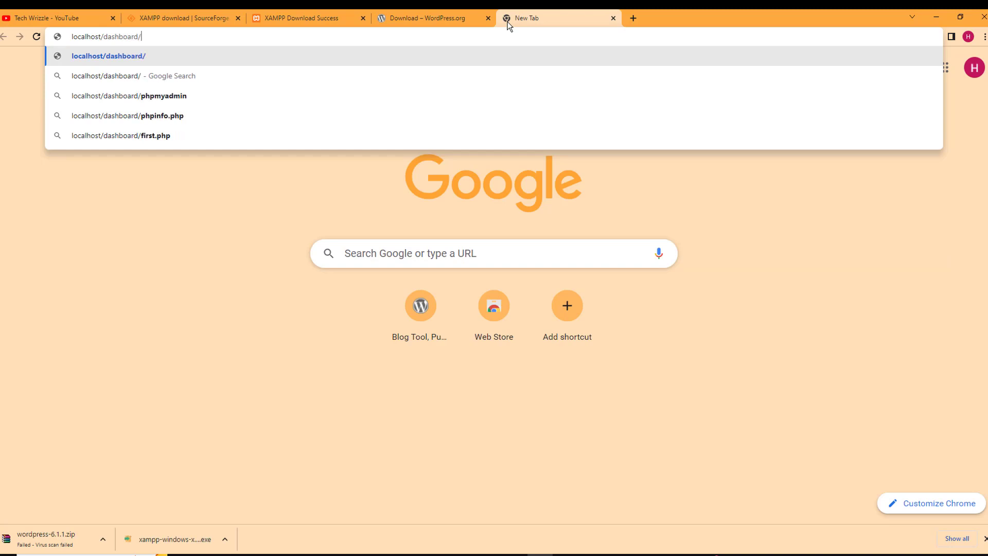
key(Return)
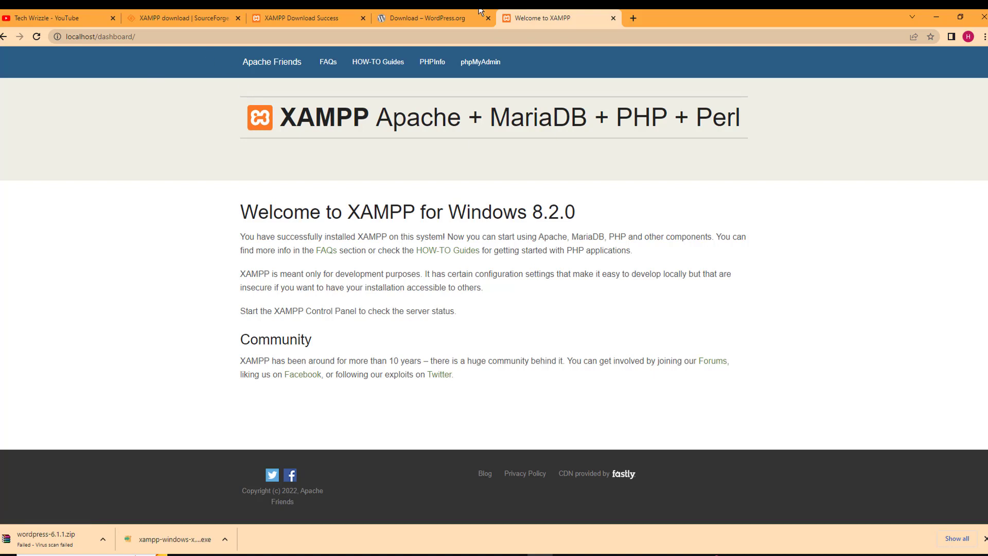
Open phpMyAdmin from the XAMPP dashboard, go to its New database page, then minimize Chrome
click(464, 78)
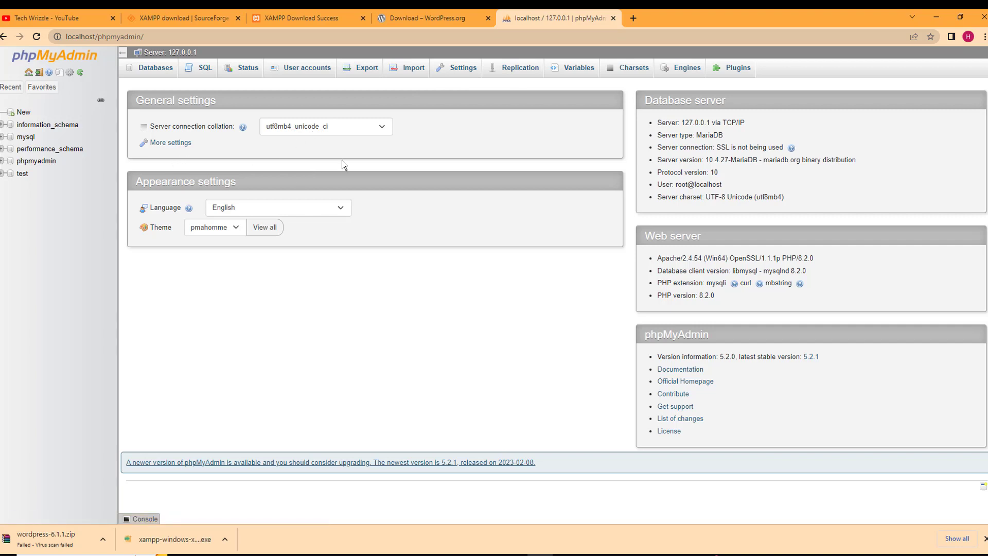
click(23, 113)
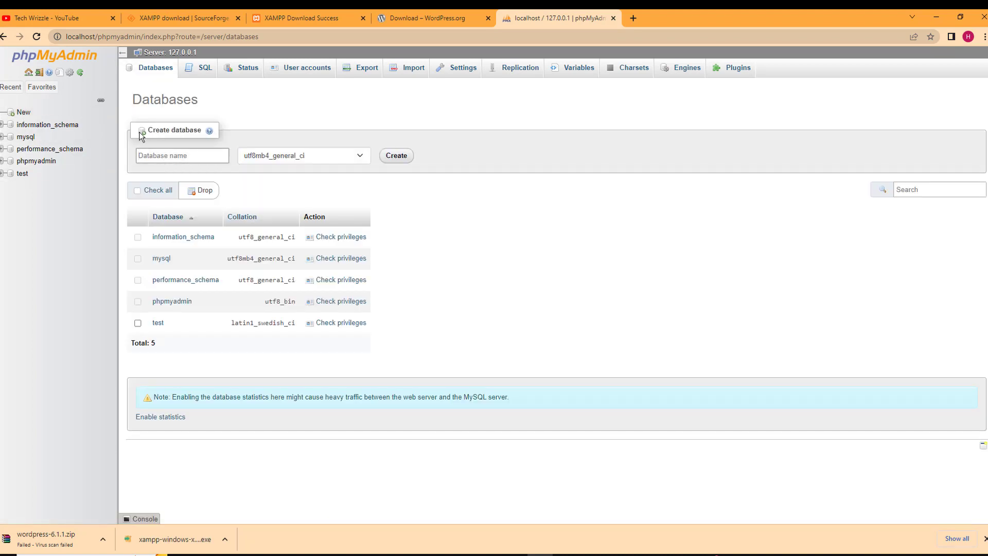
click(933, 18)
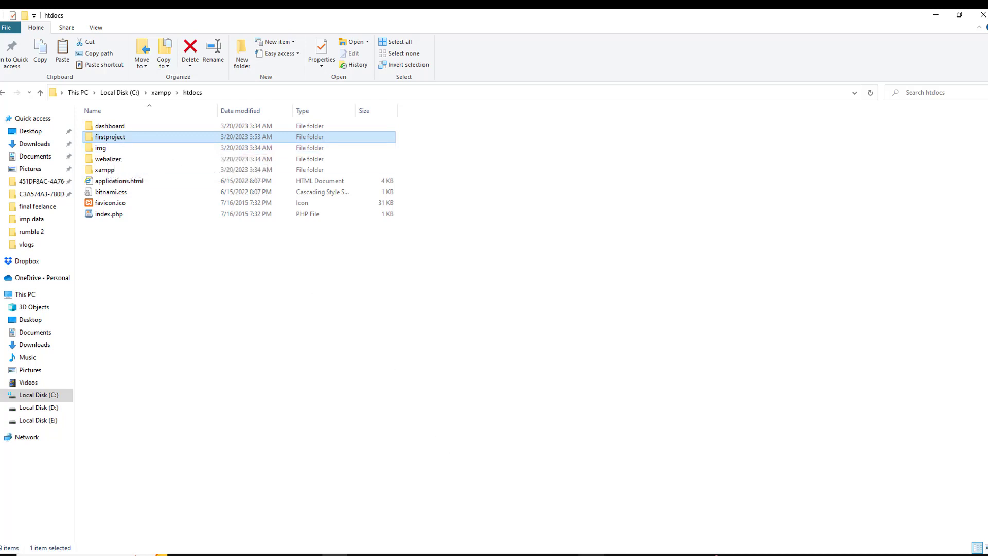
Enter firstproject as the new database name in phpMyAdmin and create it
click(540, 555)
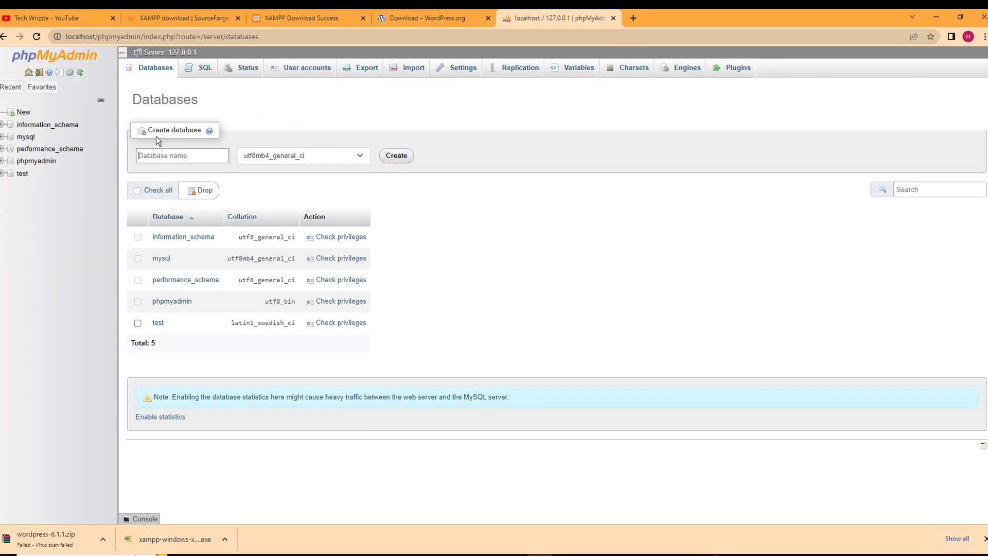
click(181, 162)
text(FIRSTAA)
key(BackSpace)
text(PROJECT)
key(BackSpace)
key(BackSpace)
key(BackSpace)
key(BackSpace)
key(BackSpace)
key(BackSpace)
key(BackSpace)
key(BackSpace)
key(BackSpace)
key(BackSpace)
key(BackSpace)
key(BackSpace)
key(BackSpace)
text(firstproject)
click(389, 161)
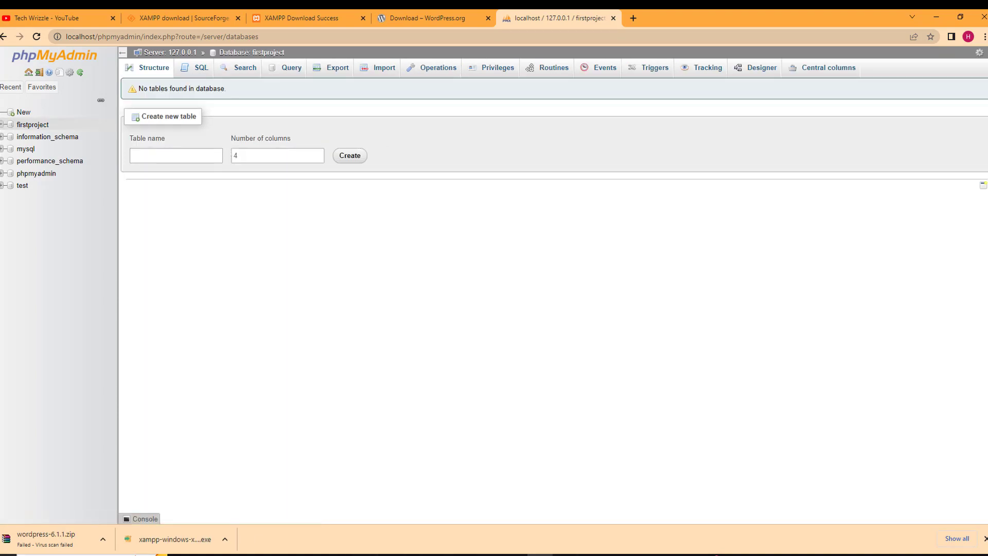
click(7, 554)
Write 'pc connect database' and 'xampp htdoc - firstproject' in a new Notepad note, then minimize it
text(note)
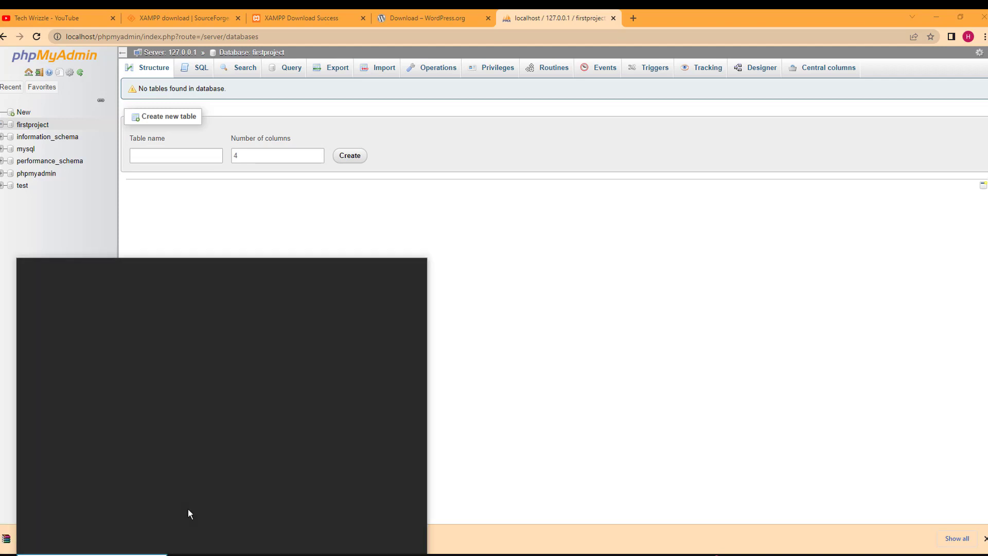
key(Return)
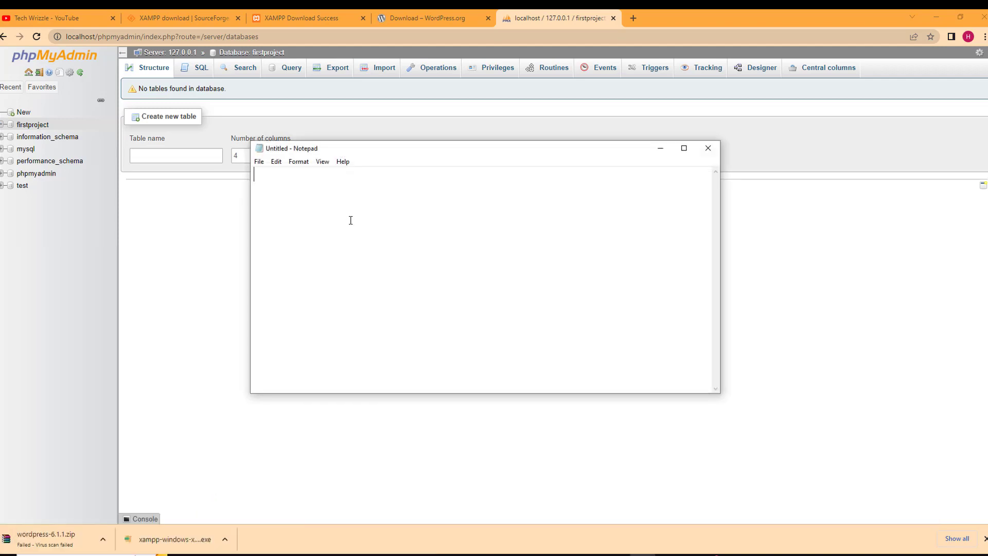
text(pc connect databaase)
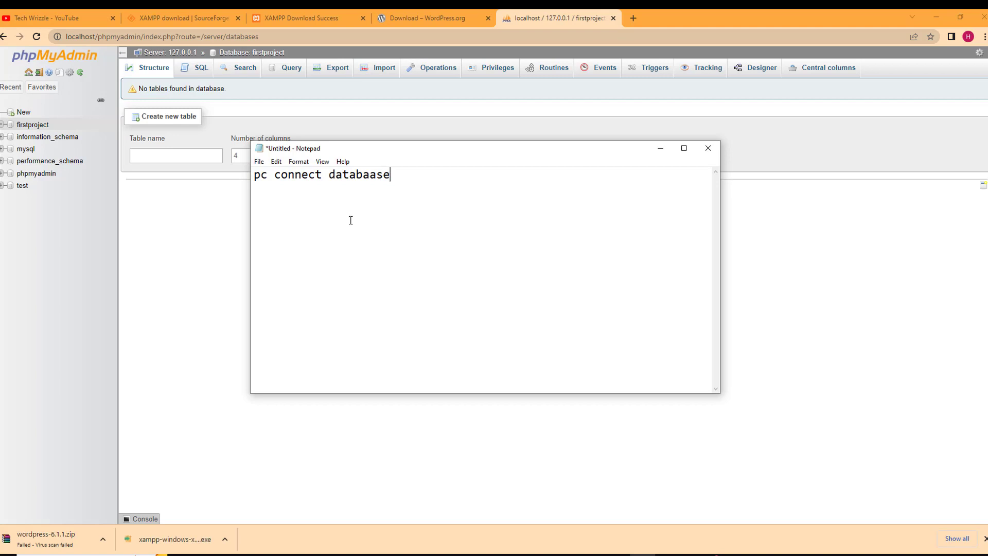
key(BackSpace)
key(BackSpace)
key(BackSpace)
text(se)
text(xamp)
text(p)
text(htdoc)
text( -)
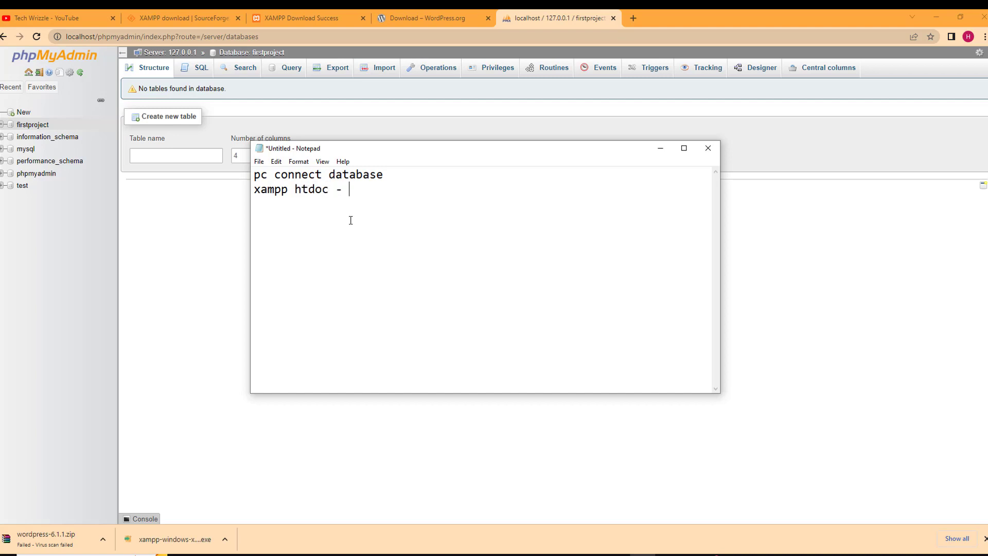
text( firstproject)
drag(349, 189, 432, 192)
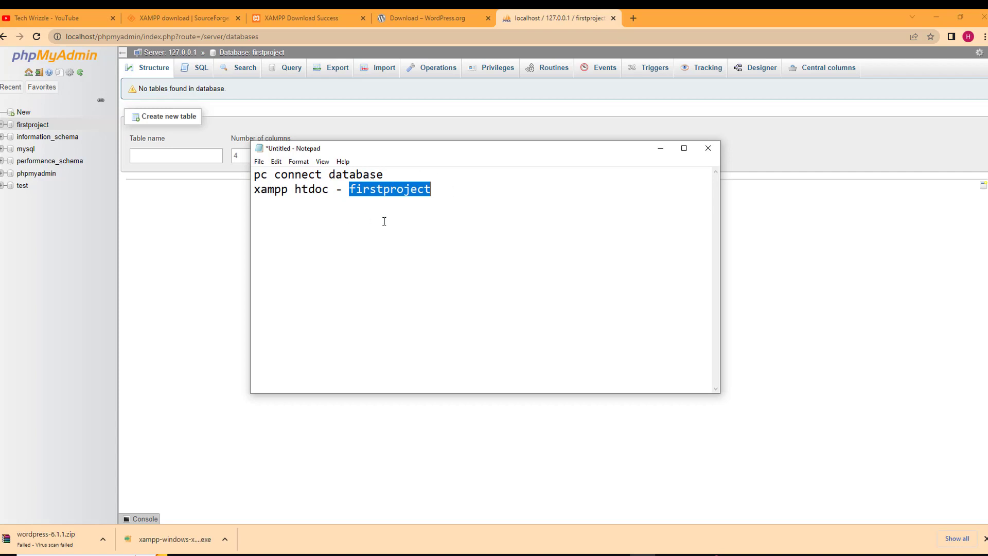
click(669, 149)
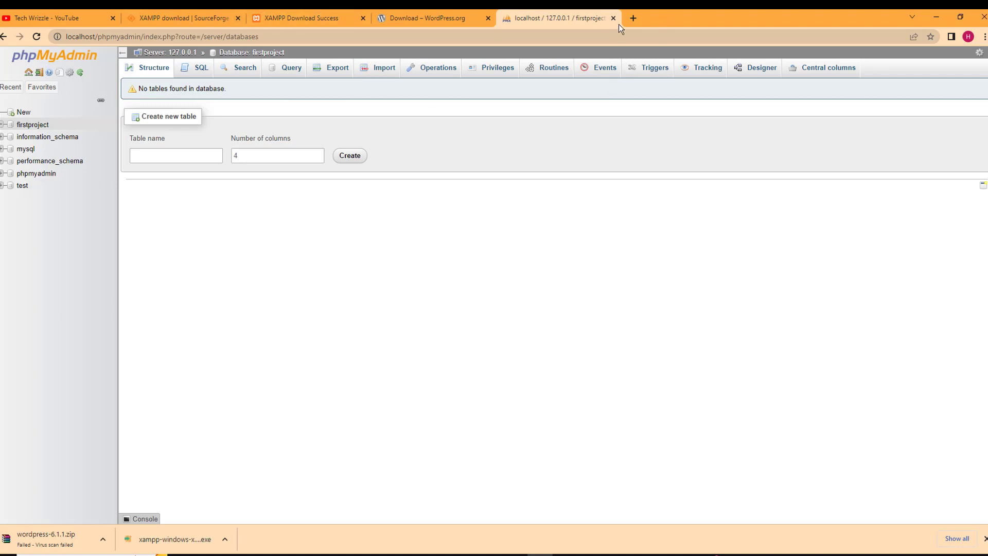
Enter localhost/firstproject/wp-admin as the address of a new Chrome tab
click(632, 19)
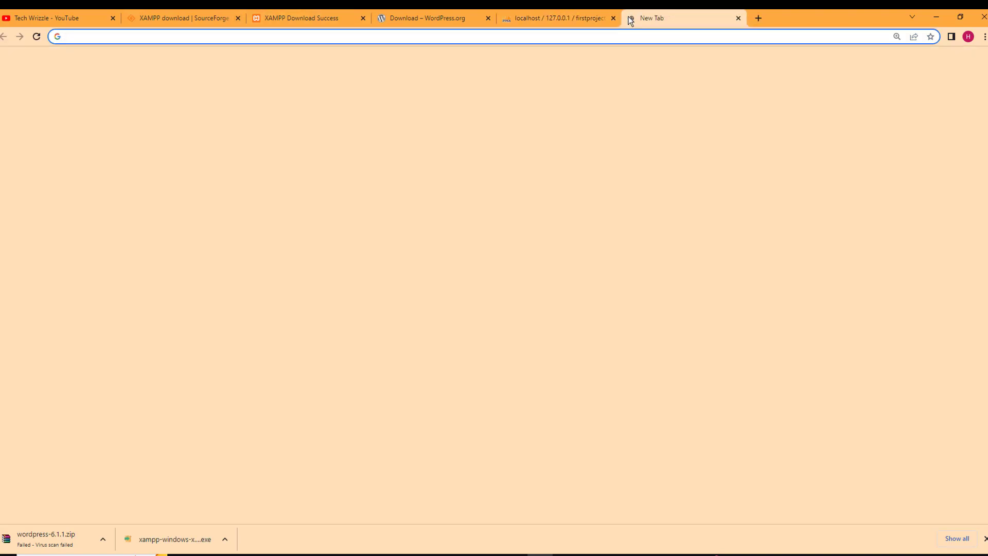
text(local)
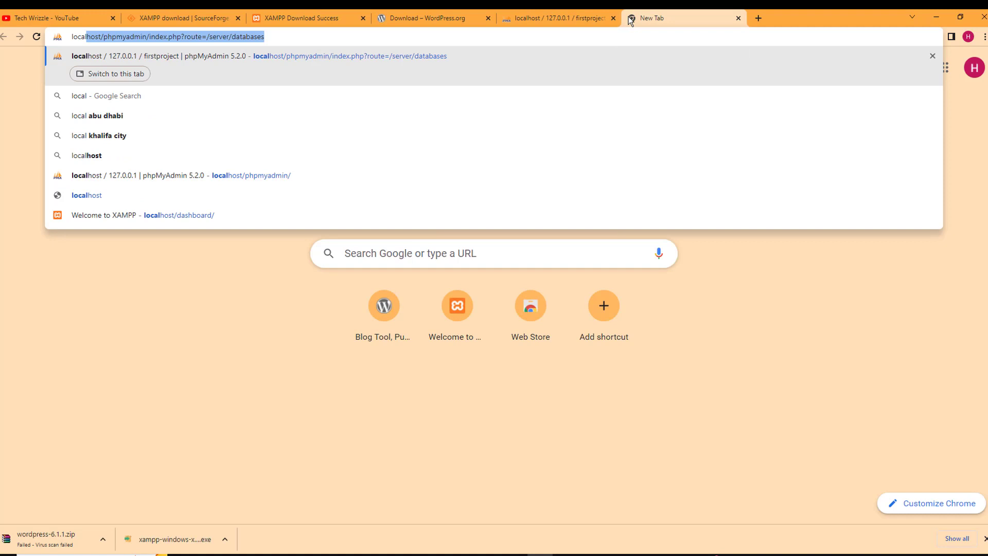
text(host)
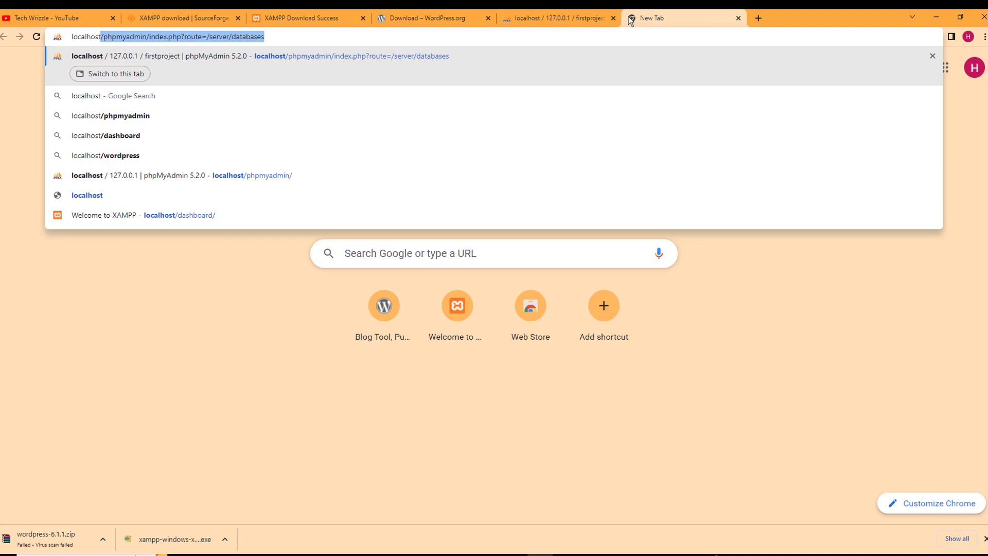
text(/)
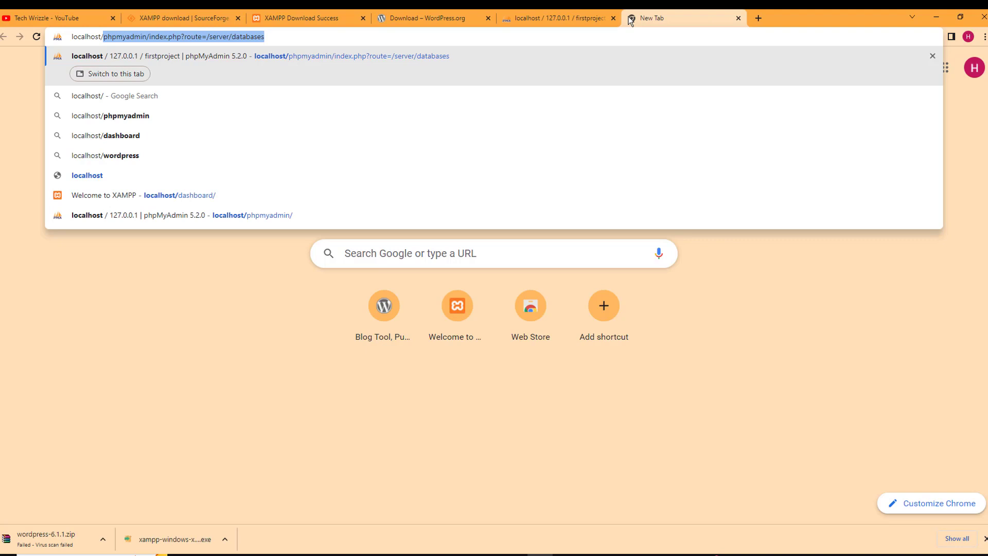
key(BackSpace)
text(fir)
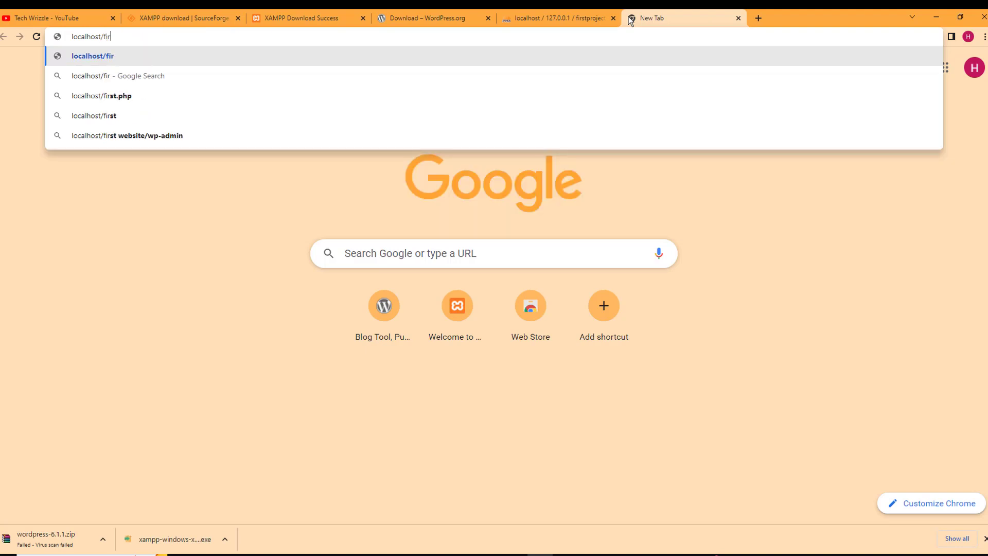
text(stprojec)
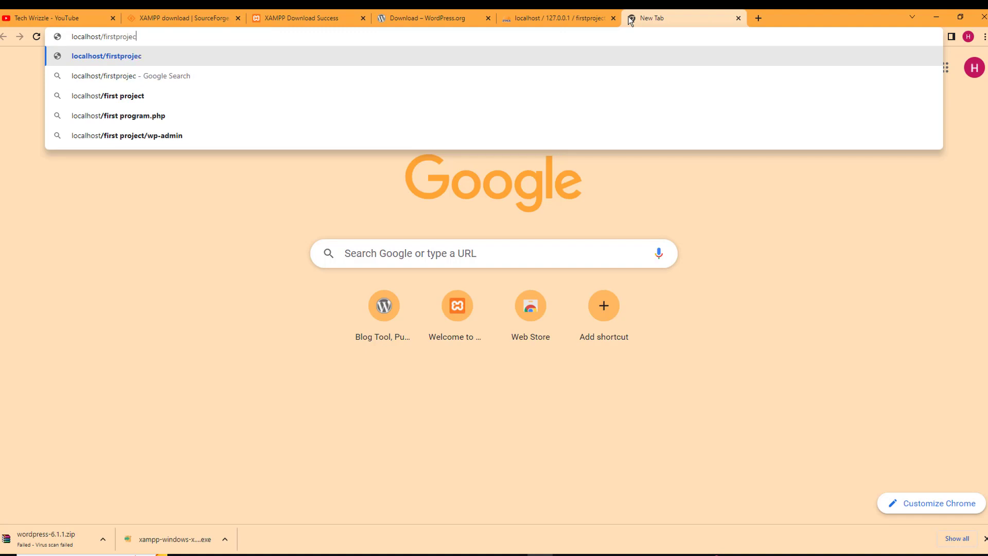
text(t/w)
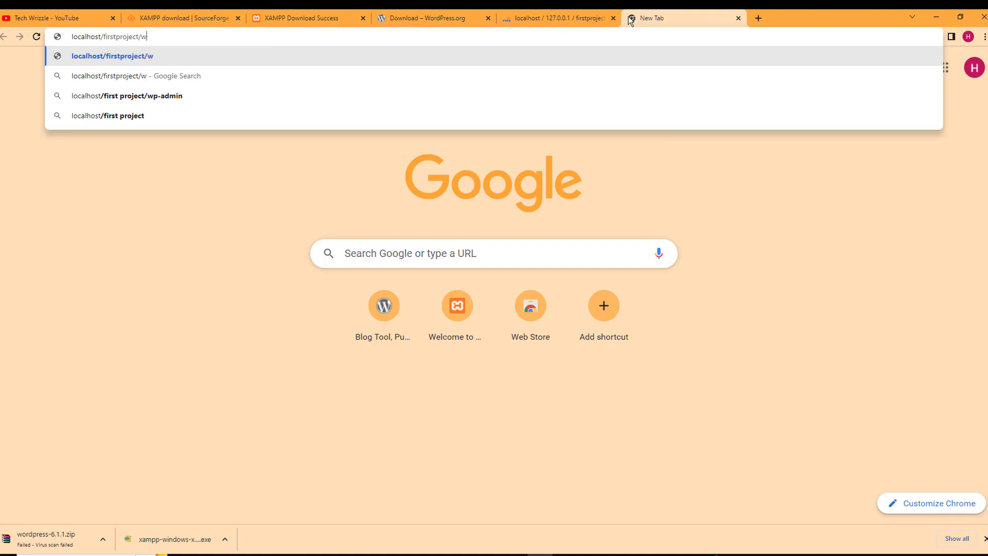
text(p-admin)
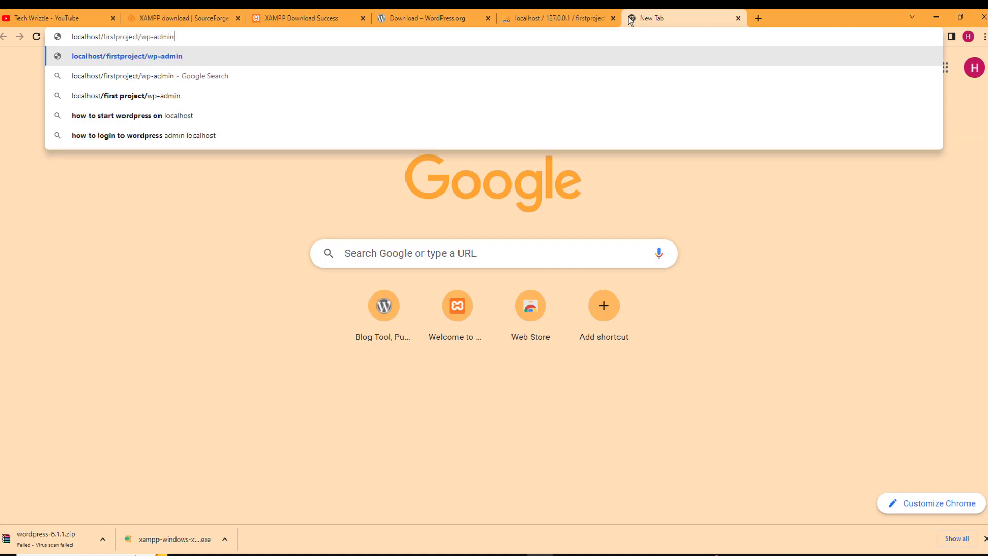
key(Return)
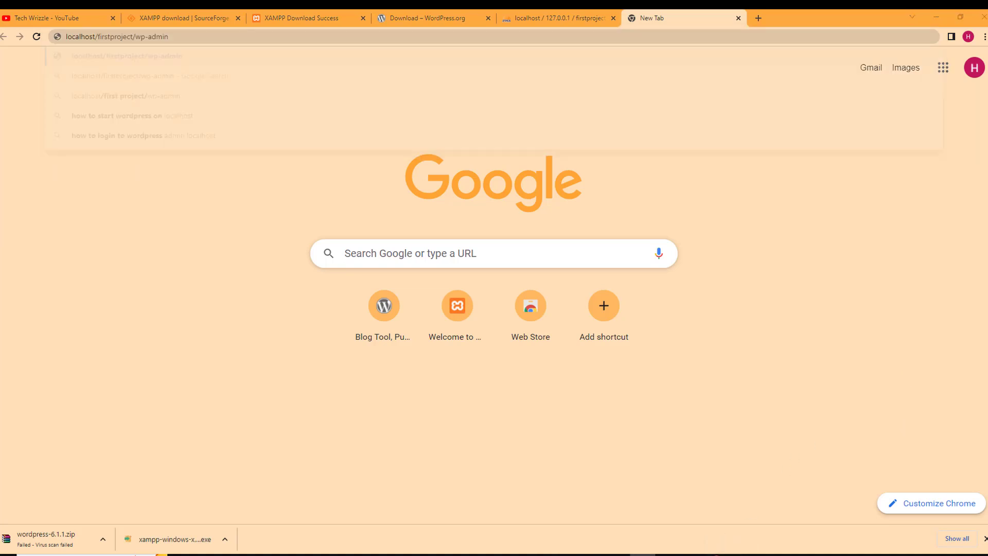
Add localhost/firstproject/wp-admin as the third line of the Notepad notes
key(alt+Tab)
click(474, 202)
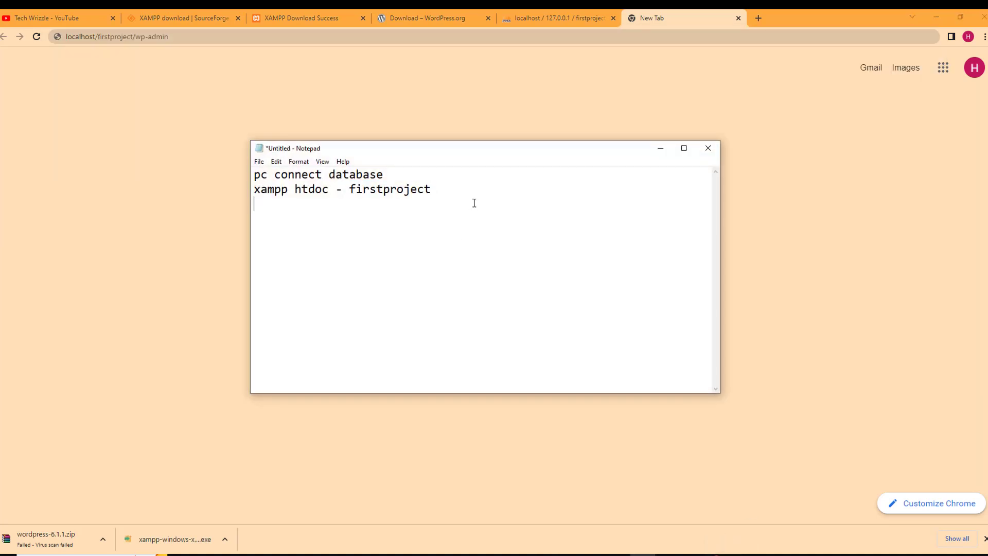
key(Return)
text(localhost/pro)
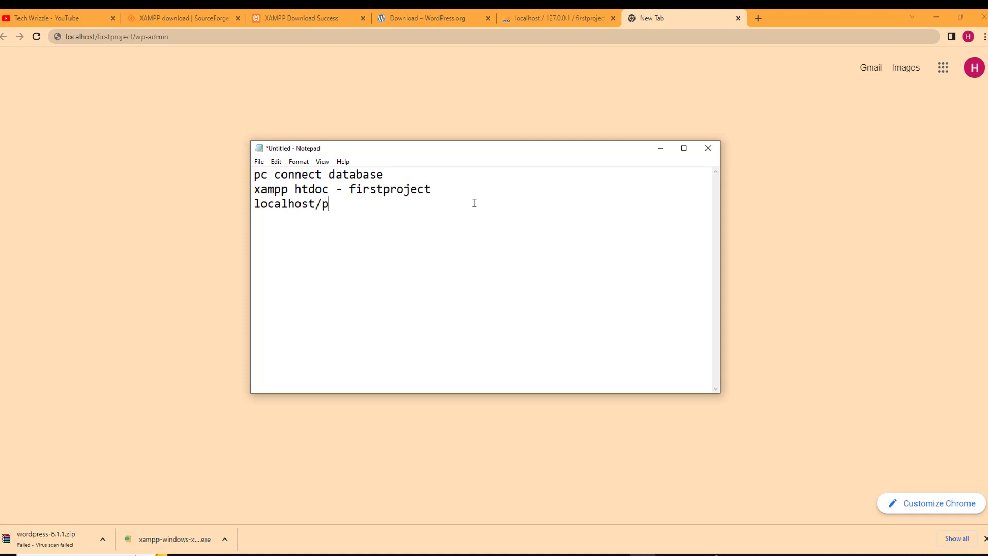
key(BackSpace)
key(BackSpace)
key(BackSpace)
text(fir)
text(sty)
key(BackSpace)
text(project/wp-admin)
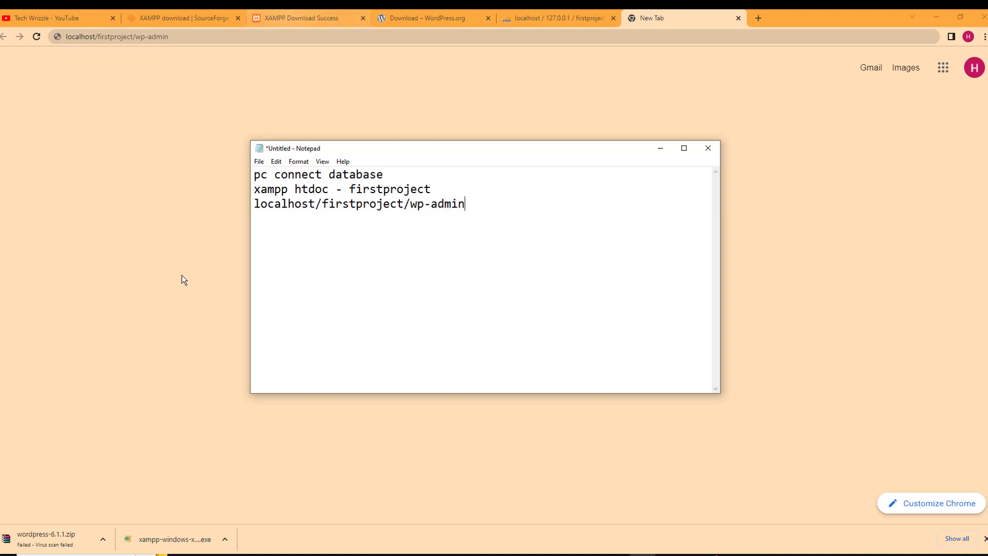
Highlight parts of the address line, then hide Notepad and return to the phpMyAdmin tab
drag(254, 203, 465, 214)
click(412, 203)
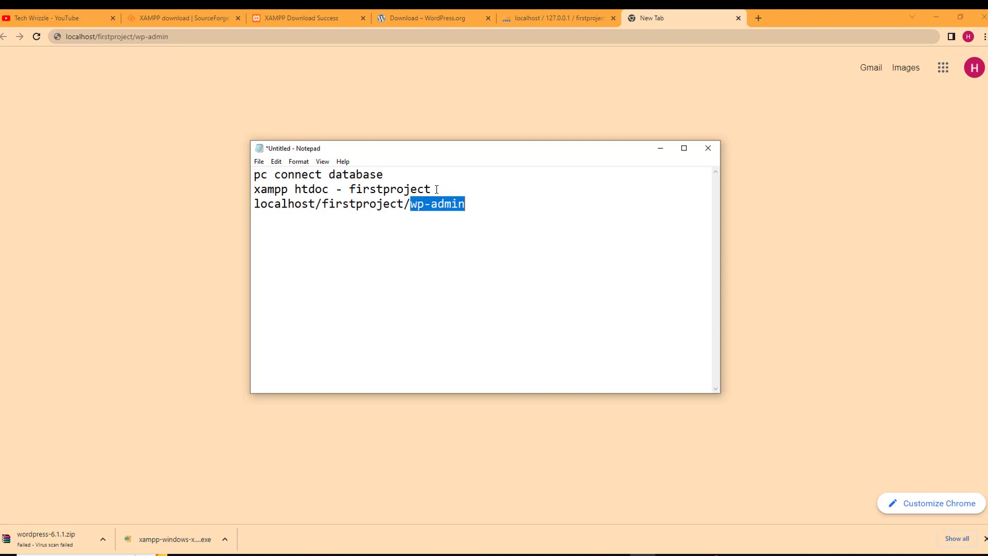
click(661, 148)
click(588, 12)
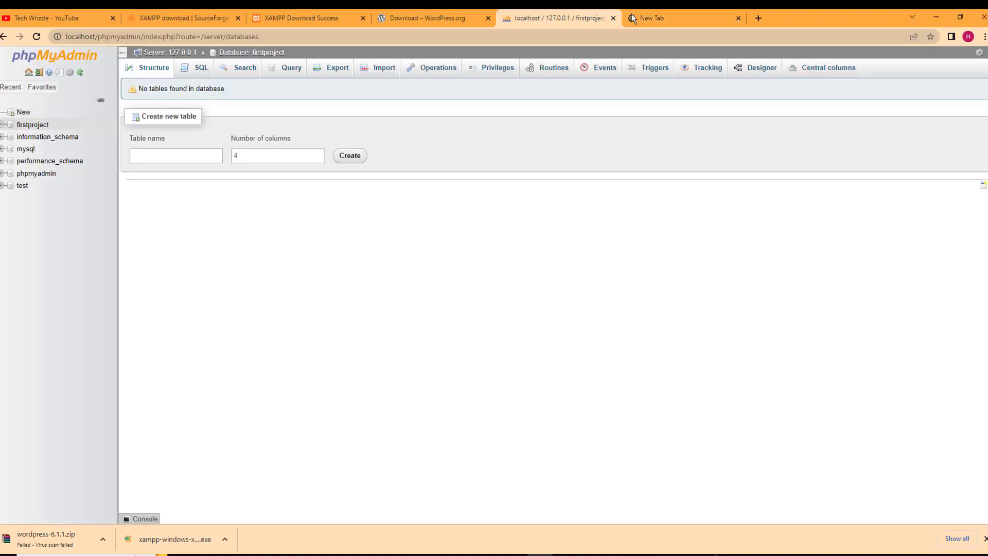
Load the wp-admin address and continue setup with English (United States), then minimize Chrome
click(636, 19)
key(Return)
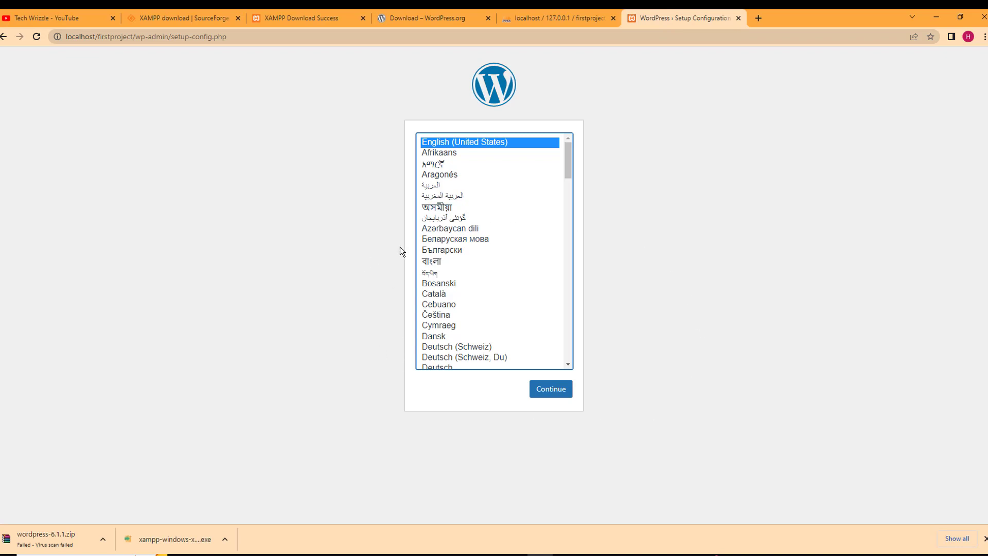
click(554, 392)
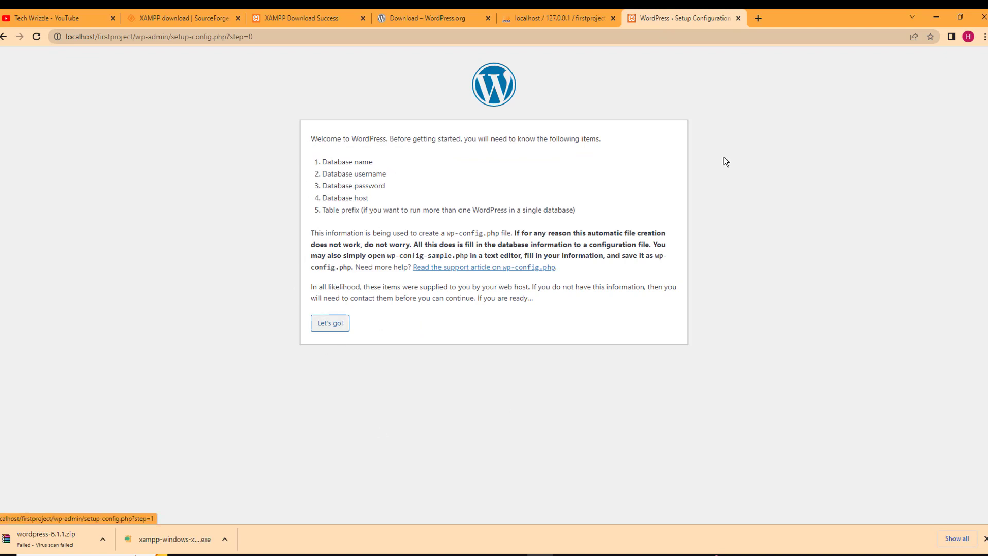
click(932, 16)
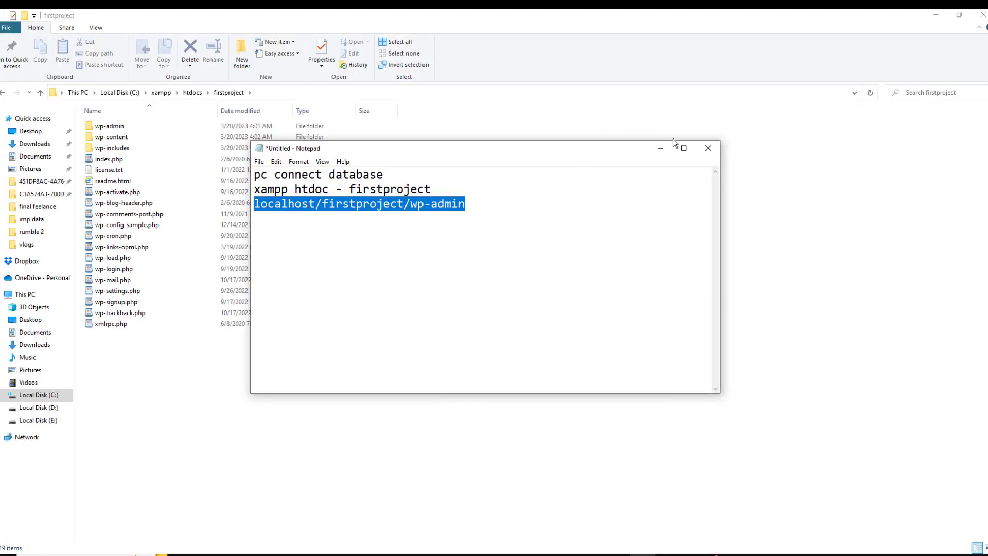
Browse to C:\xampp\htdocs\firstproject to view its 19 WordPress files, then return to Chrome
click(660, 147)
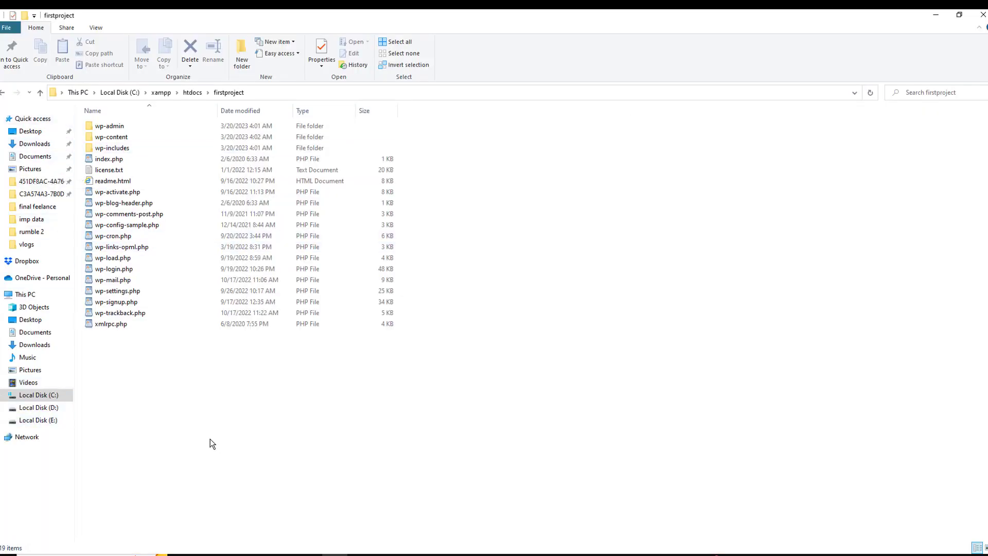
click(28, 422)
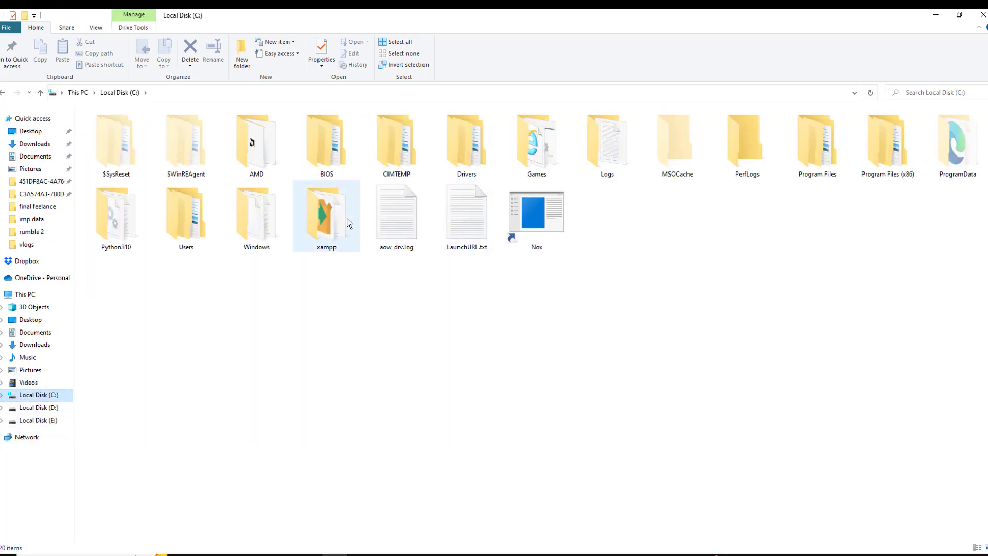
double_click(347, 218)
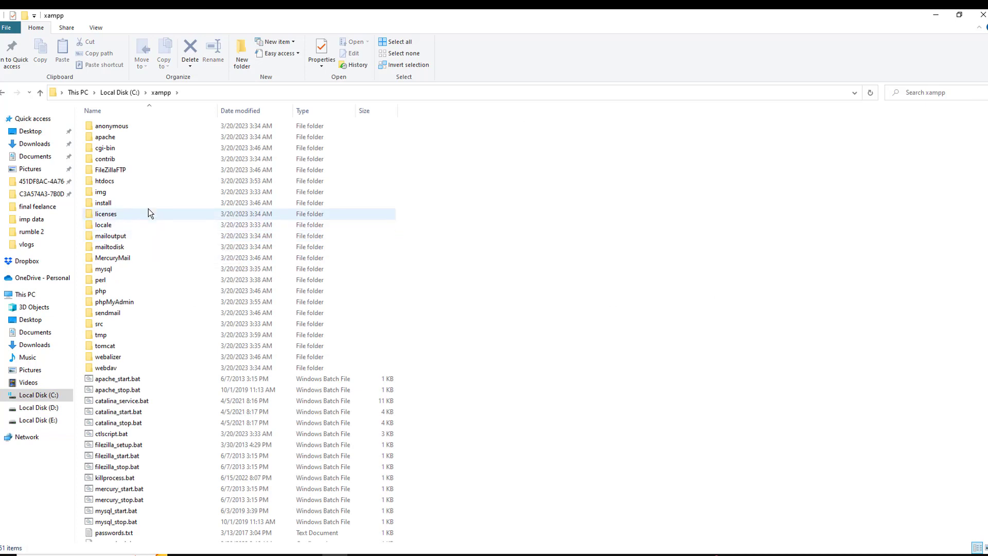
double_click(143, 188)
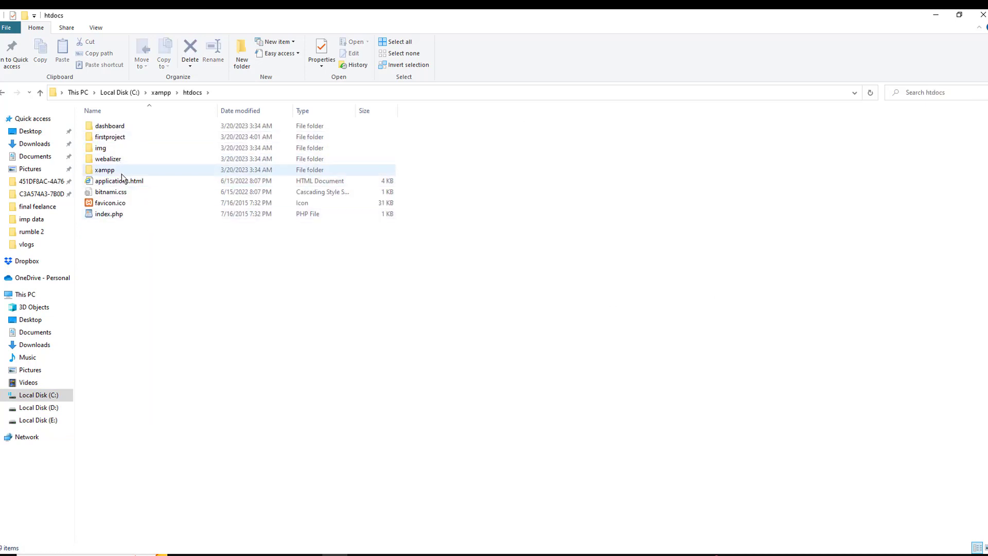
double_click(137, 135)
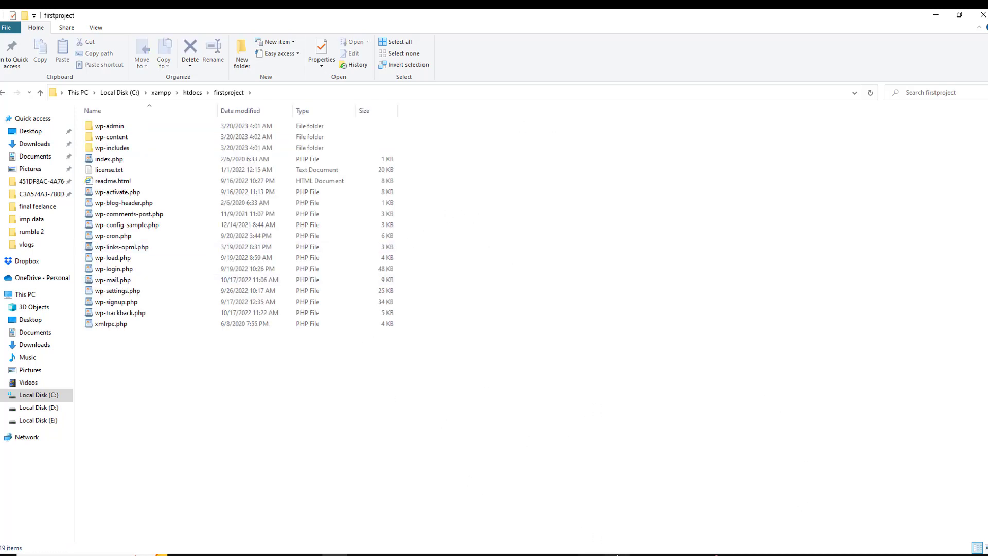
click(540, 554)
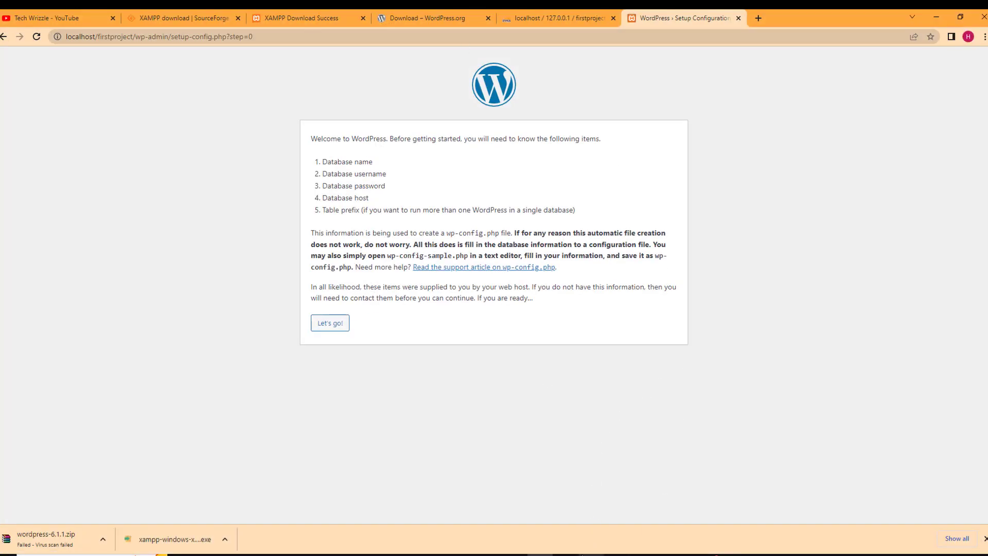
Review the XAMPP, SourceForge and WordPress.org tabs, then return to Setup Configuration with Notepad restored
click(298, 10)
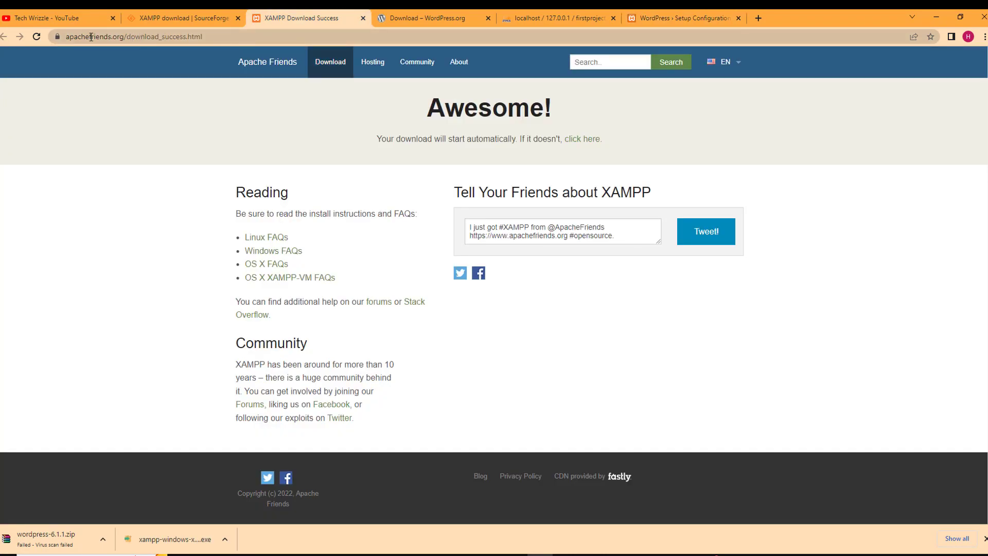
click(193, 9)
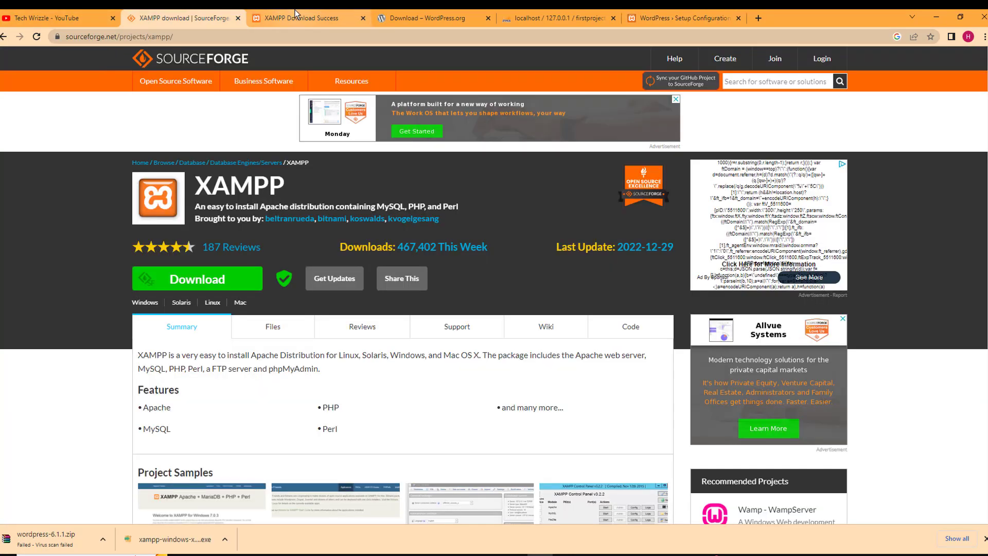
click(298, 14)
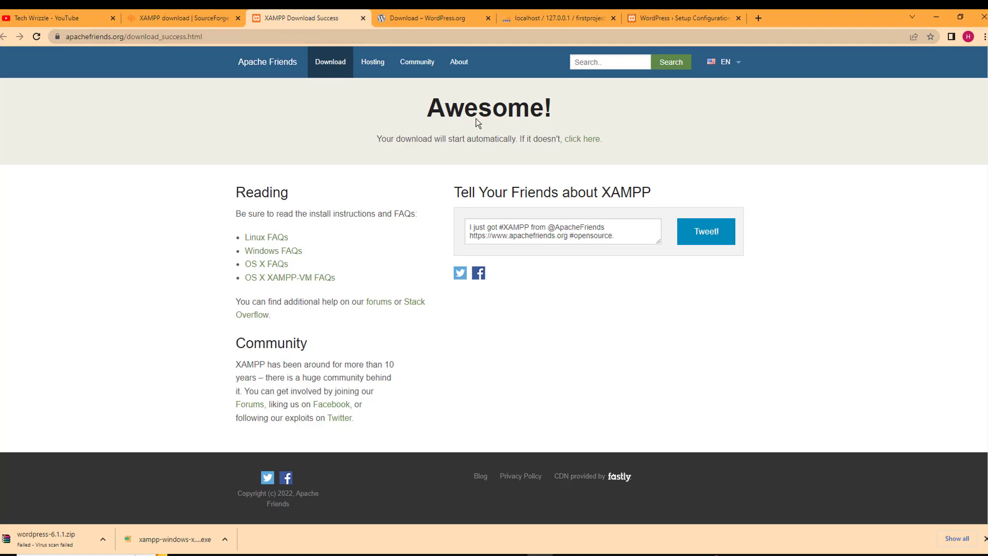
click(419, 15)
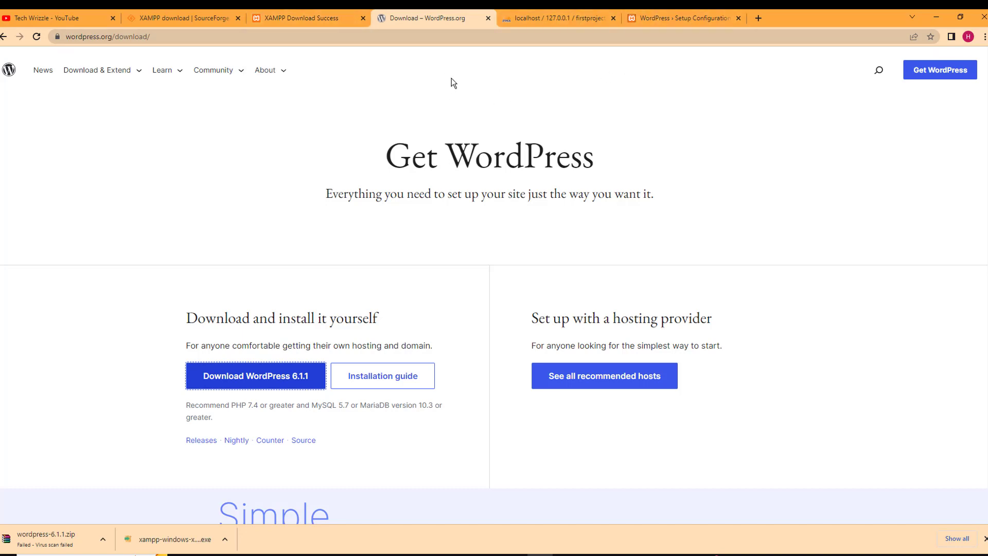
click(679, 18)
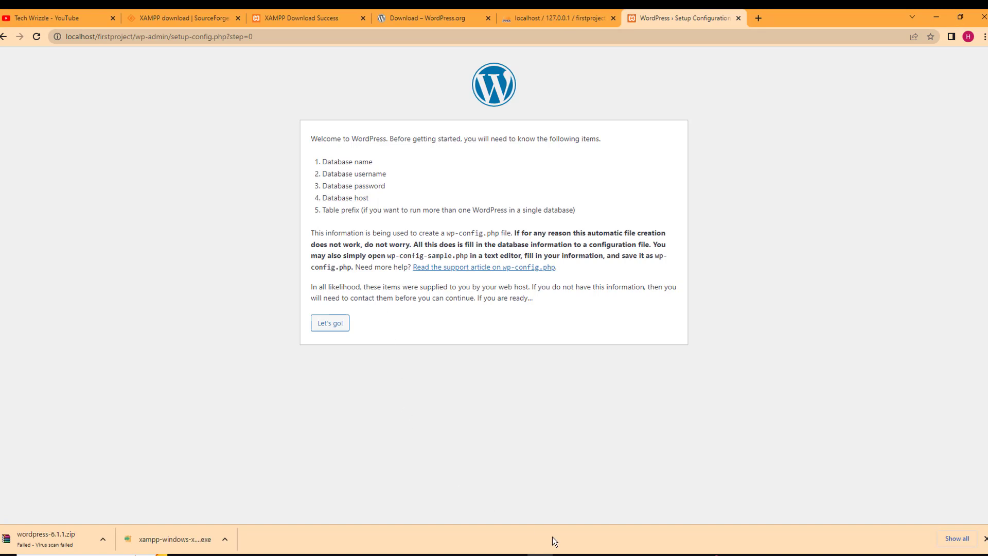
click(653, 552)
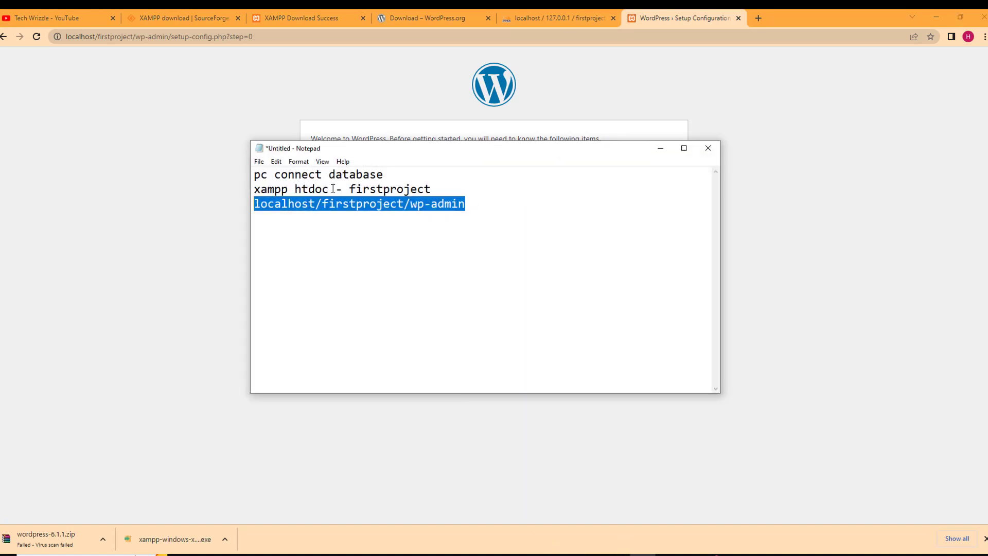
Minimize the Notepad setup notes and continue from the welcome page to the database connection form
click(292, 214)
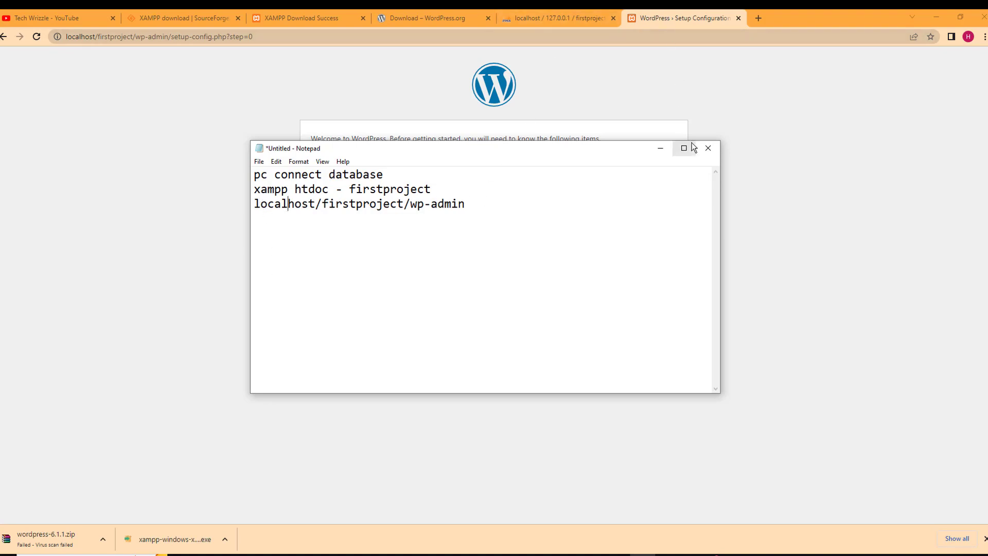
click(660, 150)
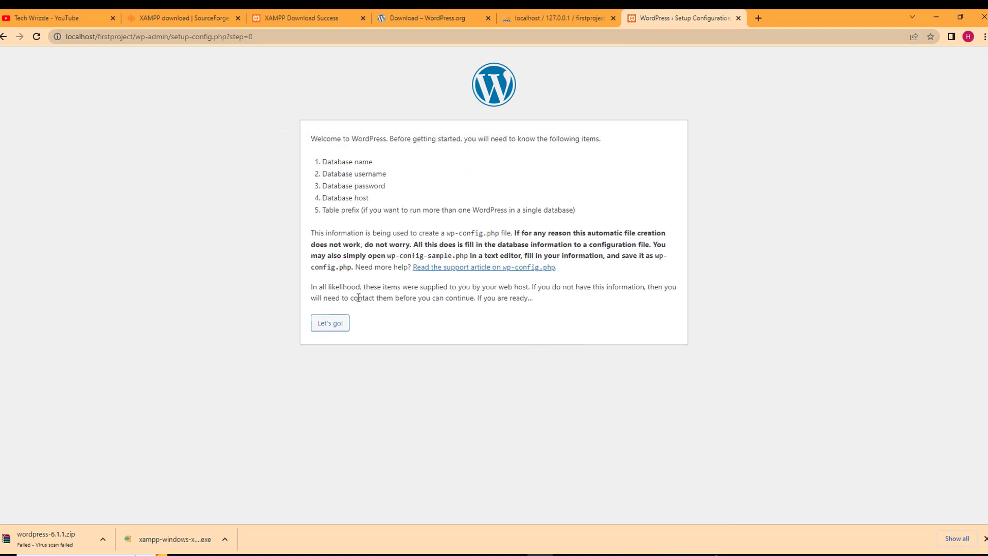
click(342, 327)
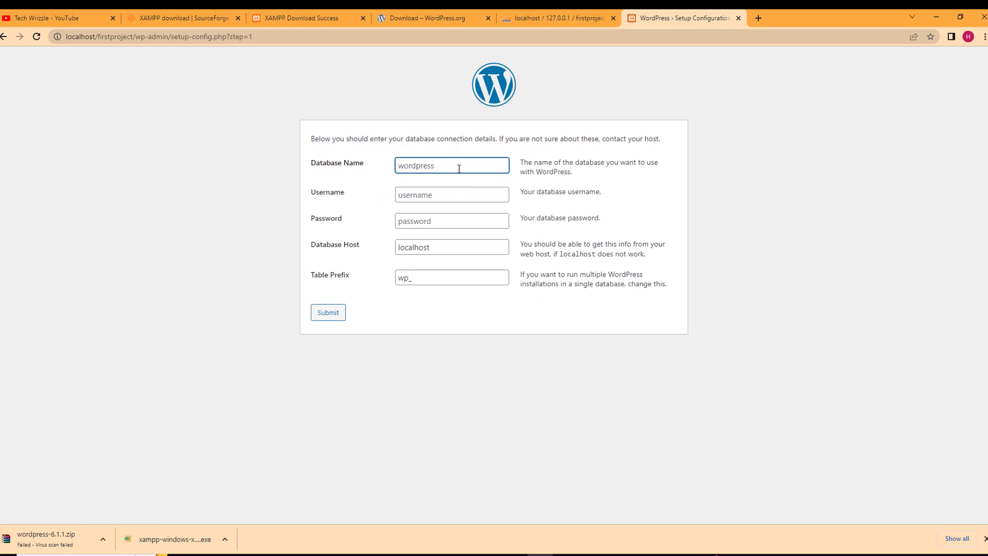
Enter database name firstproject, username root and a password, then submit the connection details
text(firstproject)
click(441, 197)
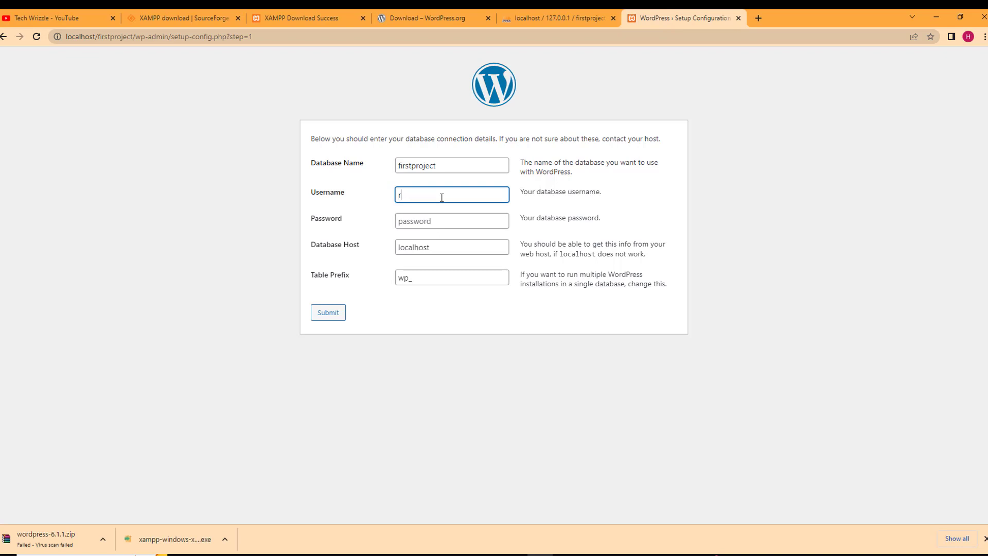
text(root)
click(444, 224)
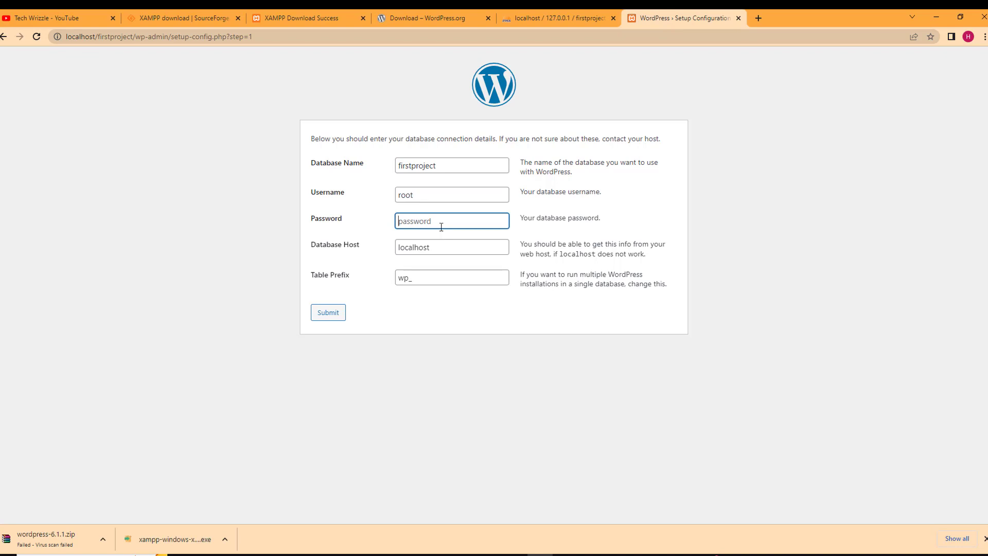
click(328, 313)
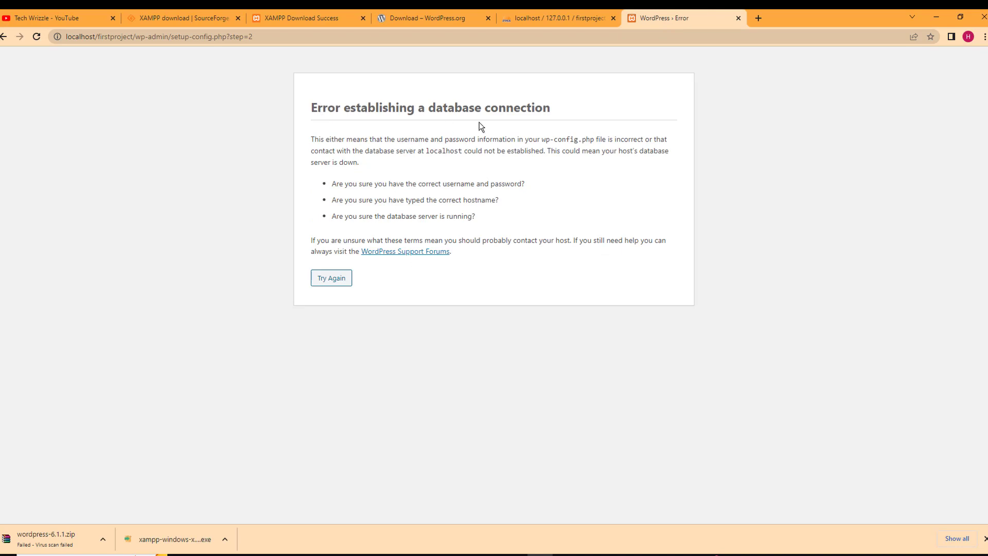
After the connection error, go back, clear the password field and resubmit with an empty password
click(343, 281)
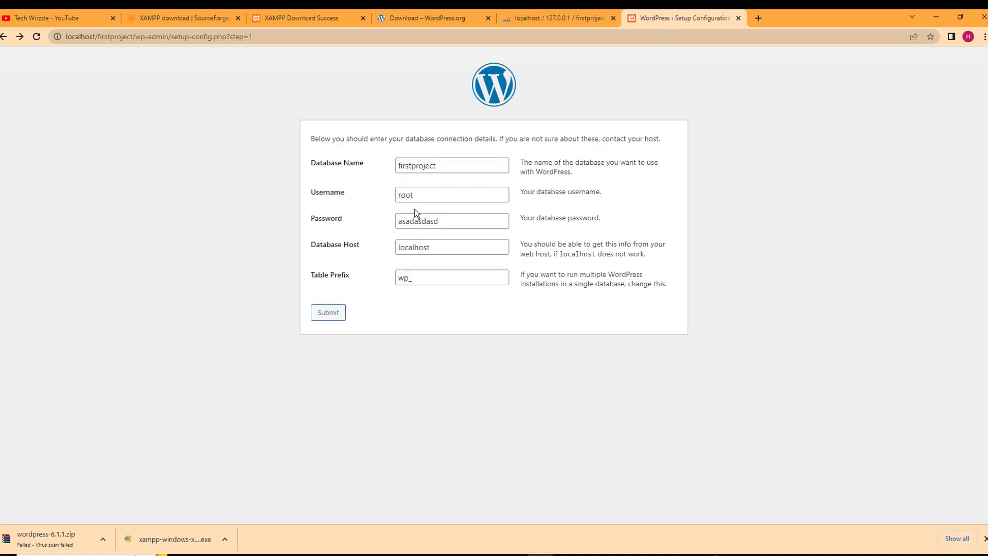
double_click(455, 219)
key(BackSpace)
click(328, 312)
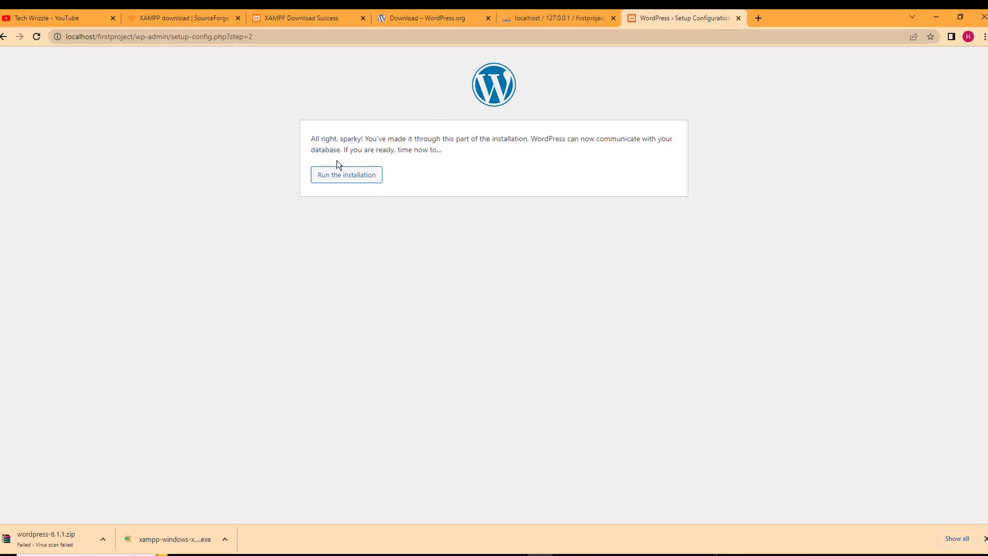
Start the installation and enter site title 'First Project' with username admin
click(348, 184)
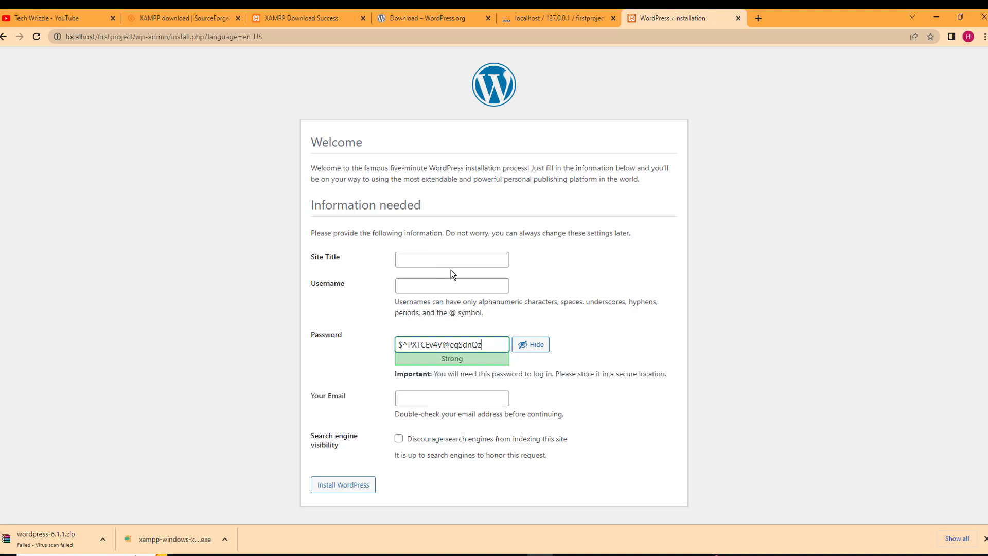
click(453, 261)
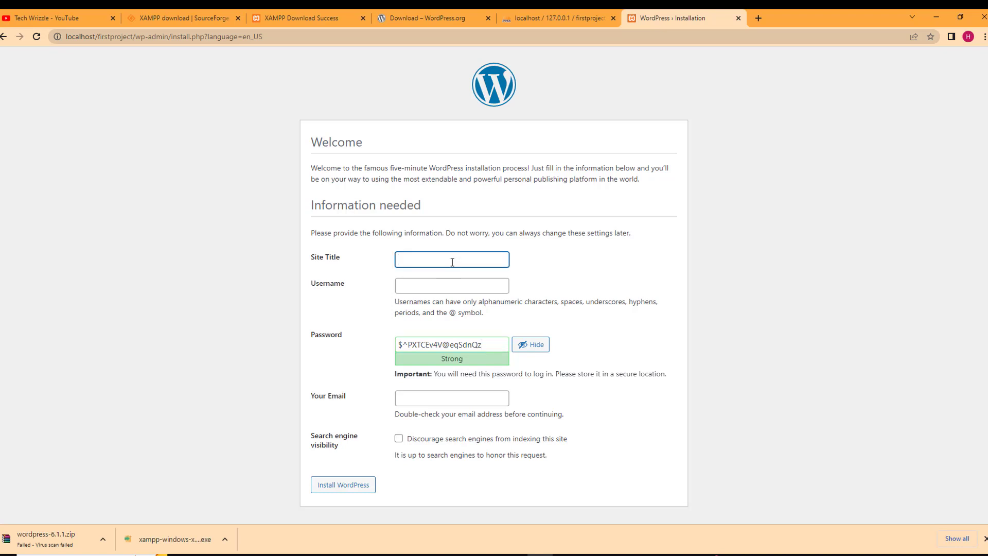
text(First Project)
click(446, 291)
text(Admi)
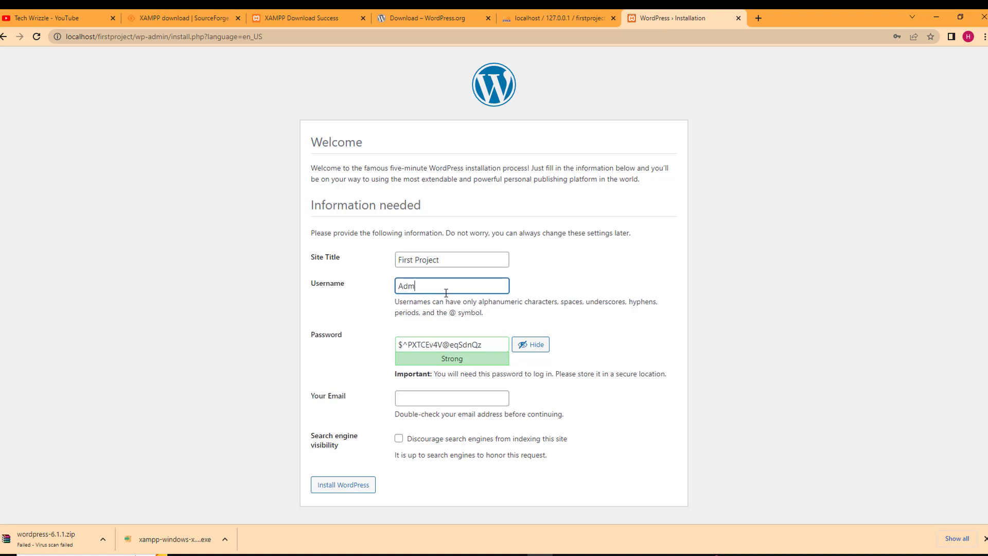
key(BackSpace)
key(BackSpace)
key(BackSpace)
key(BackSpace)
text(admin)
Replace the suggested password with a weak one, confirm it, fill in the admin e-mail and install
double_click(501, 348)
key(ctrl+a)
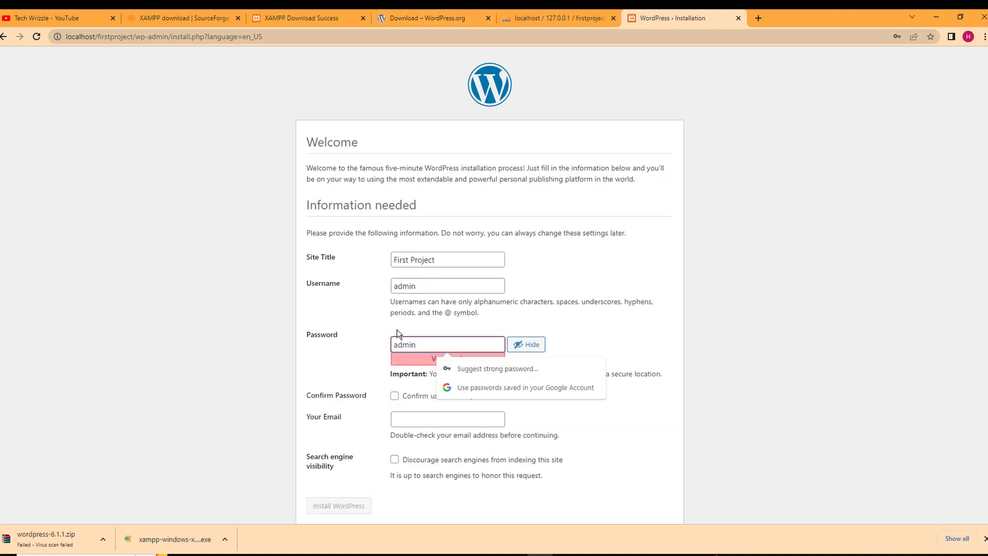
click(394, 396)
click(432, 417)
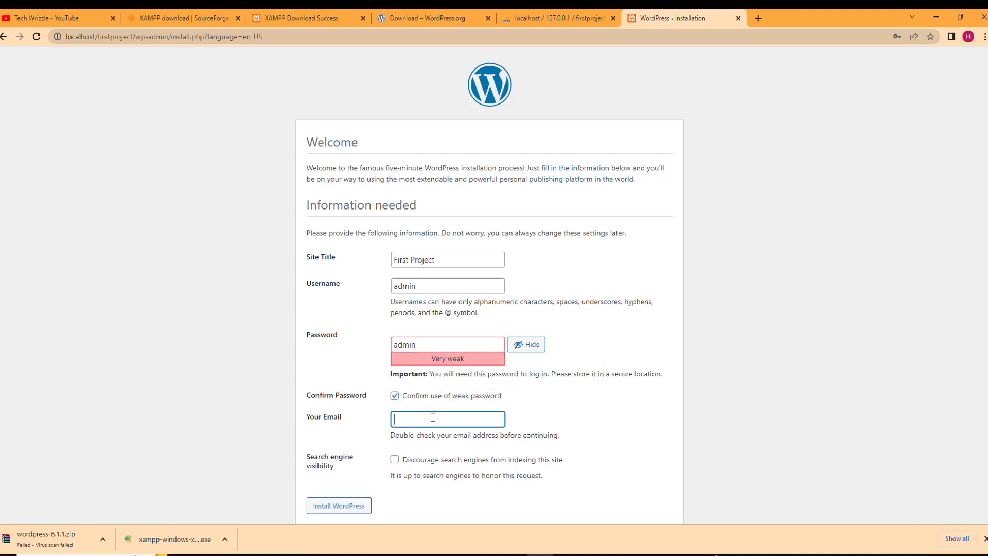
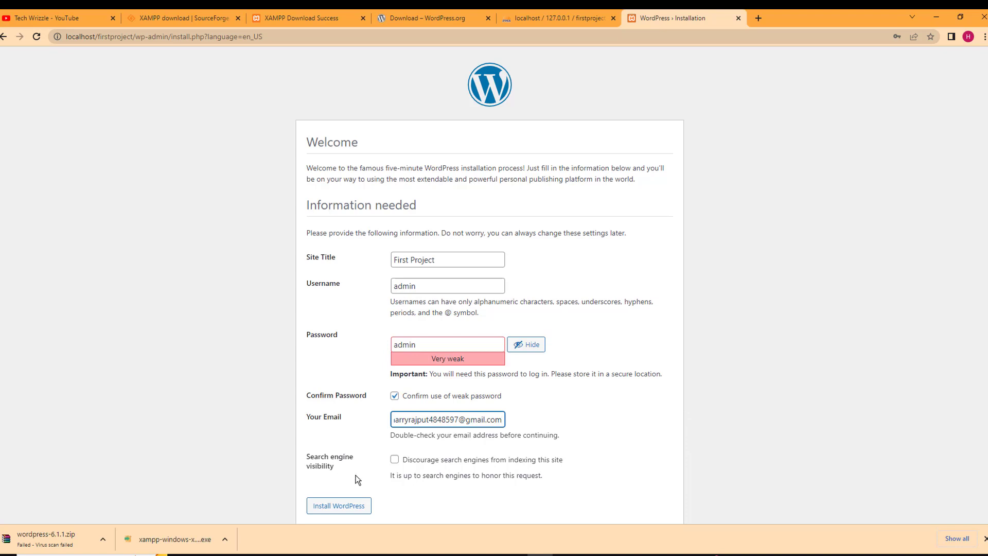
click(355, 507)
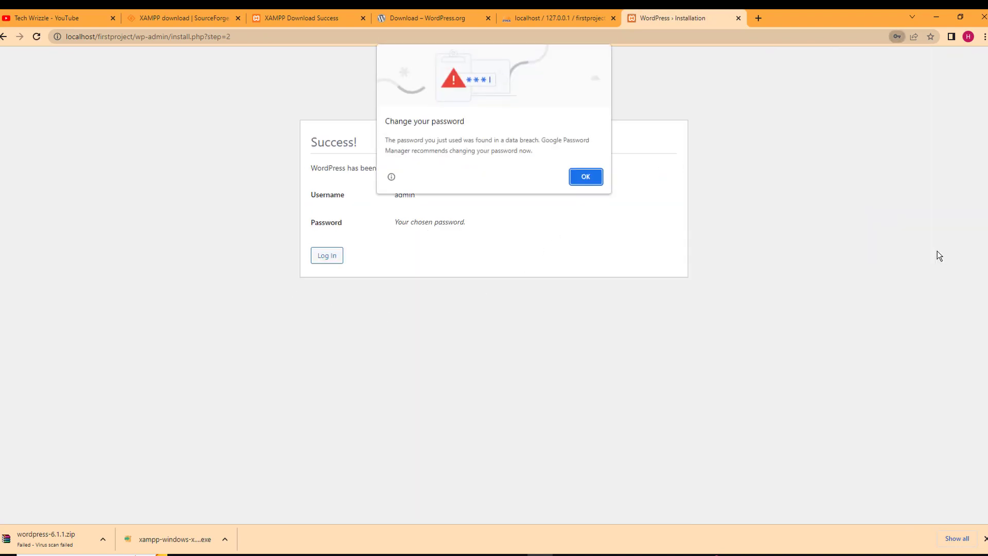
Dismiss Chrome's breach warnings and save-password offer, and log in as admin on wp-login
click(585, 176)
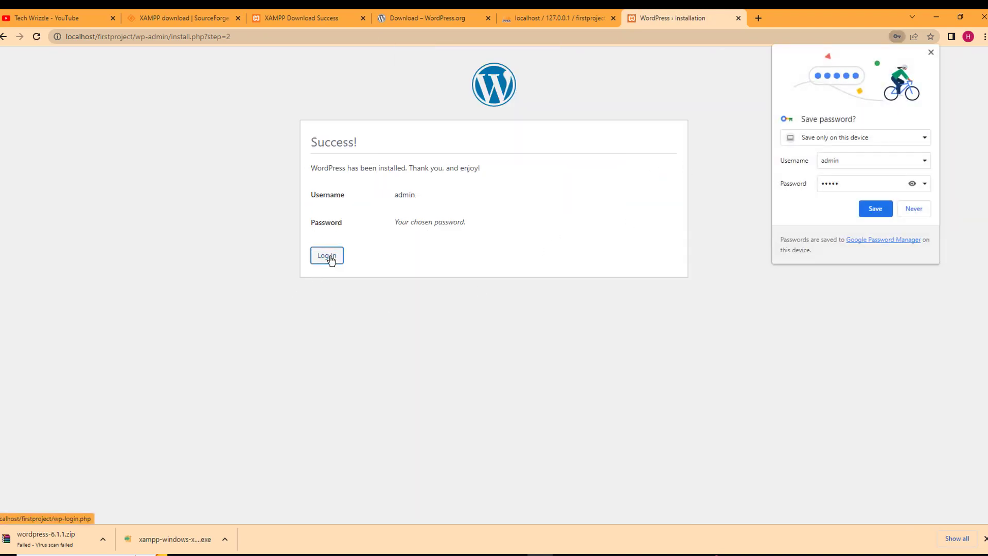
click(329, 256)
click(870, 207)
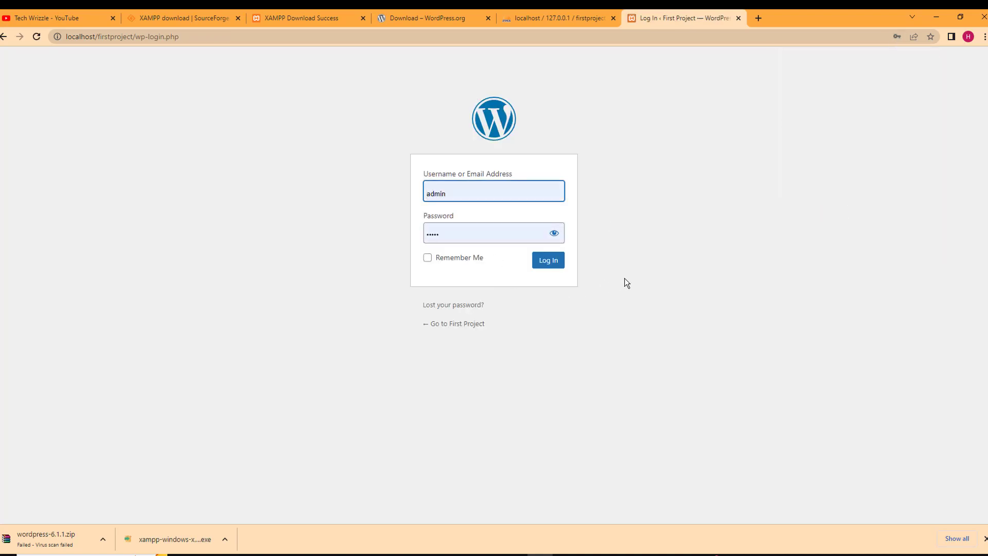
click(544, 272)
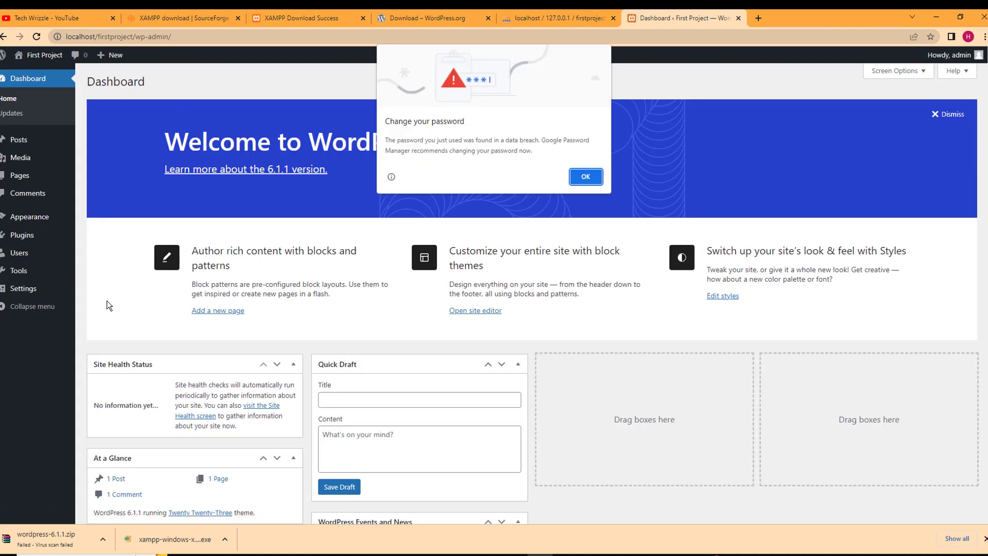
click(578, 180)
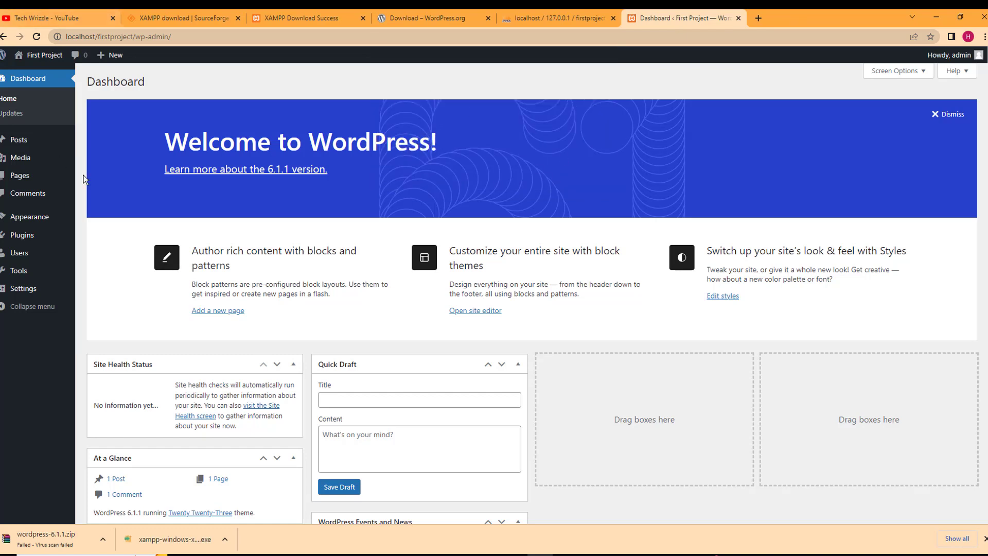